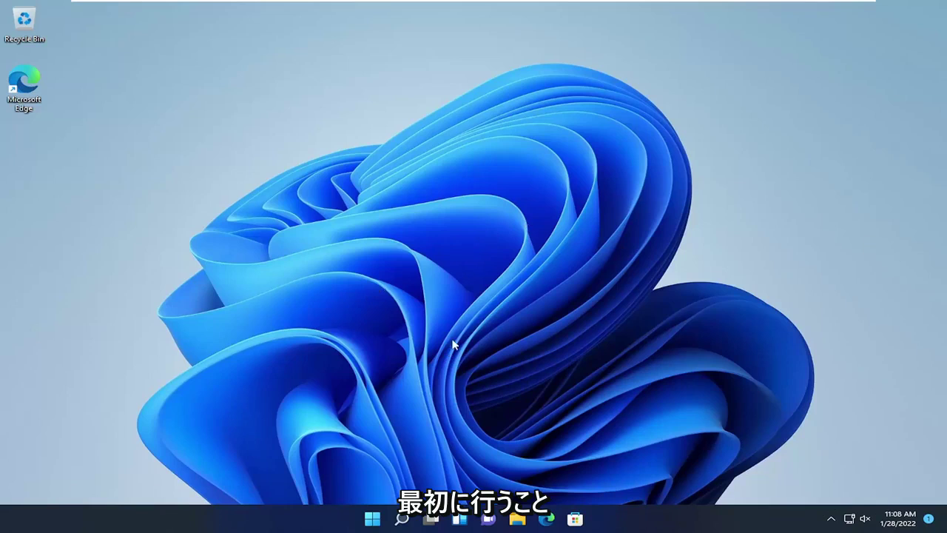
Open System Configuration with an msconfig search and bring up the list of startup programs in Task Manager
click(401, 519)
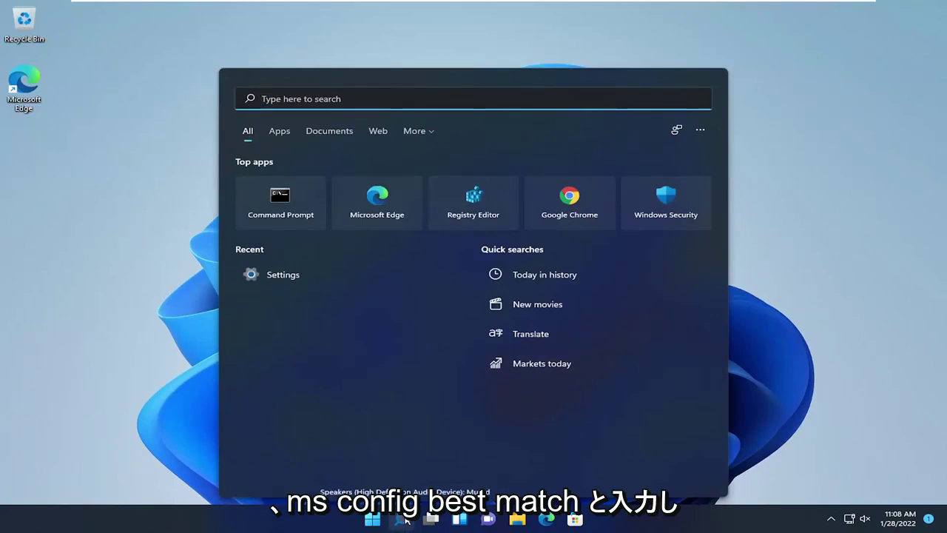
text(msconfig)
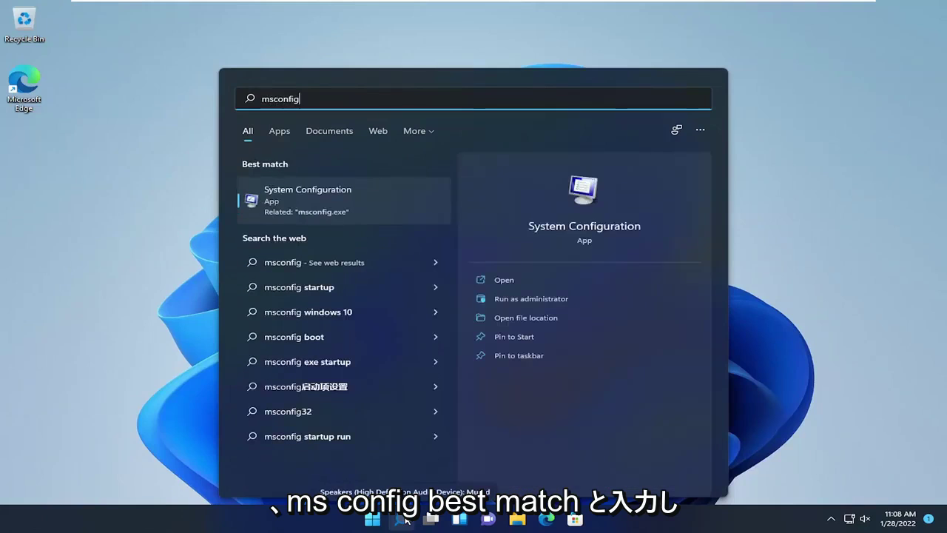
click(306, 202)
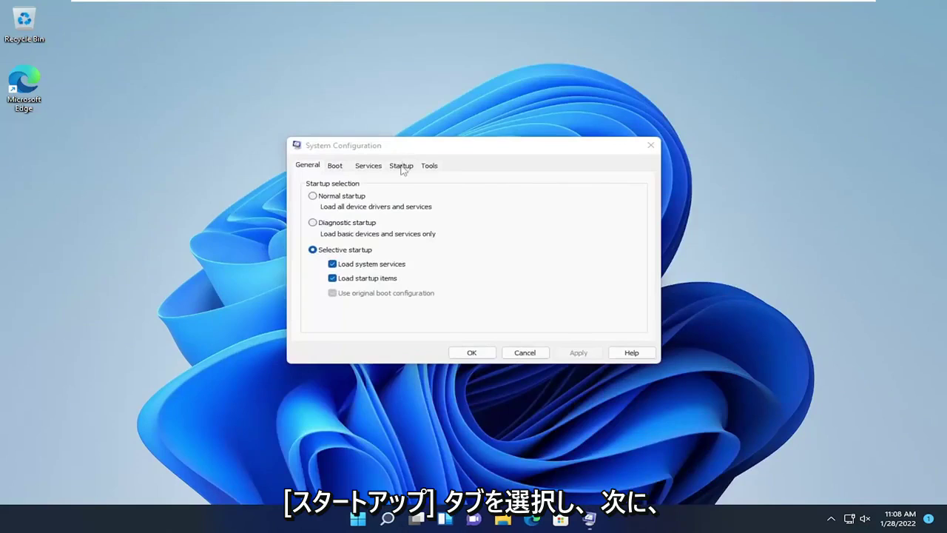
click(401, 166)
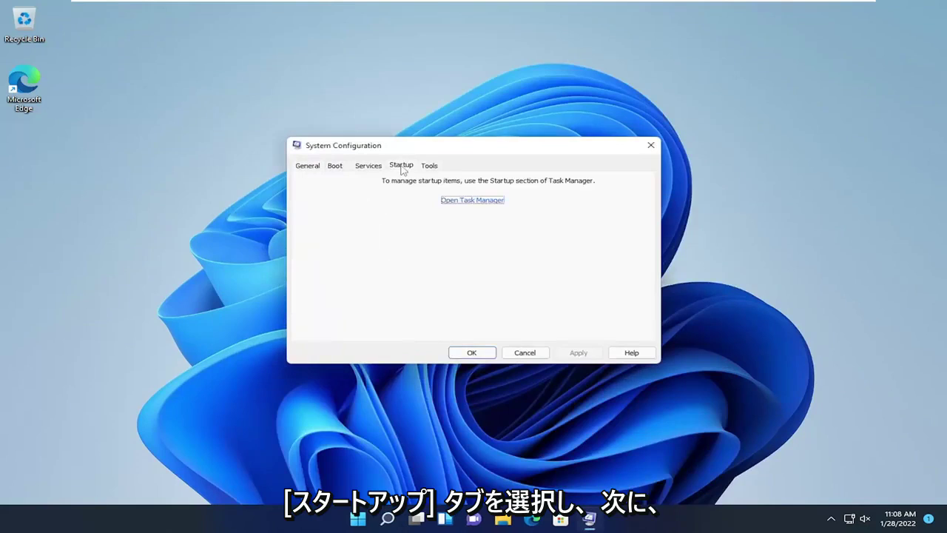
click(469, 205)
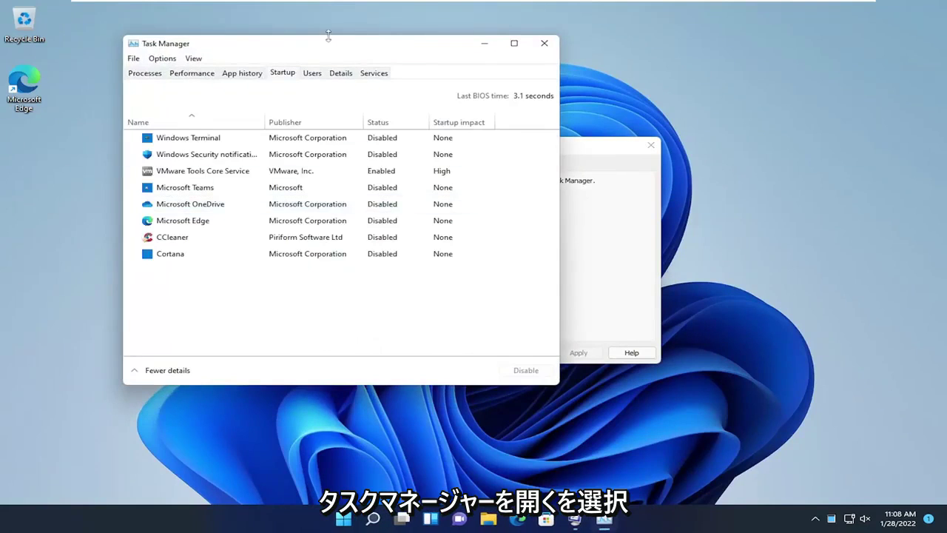
drag(327, 36, 454, 59)
drag(355, 58, 519, 73)
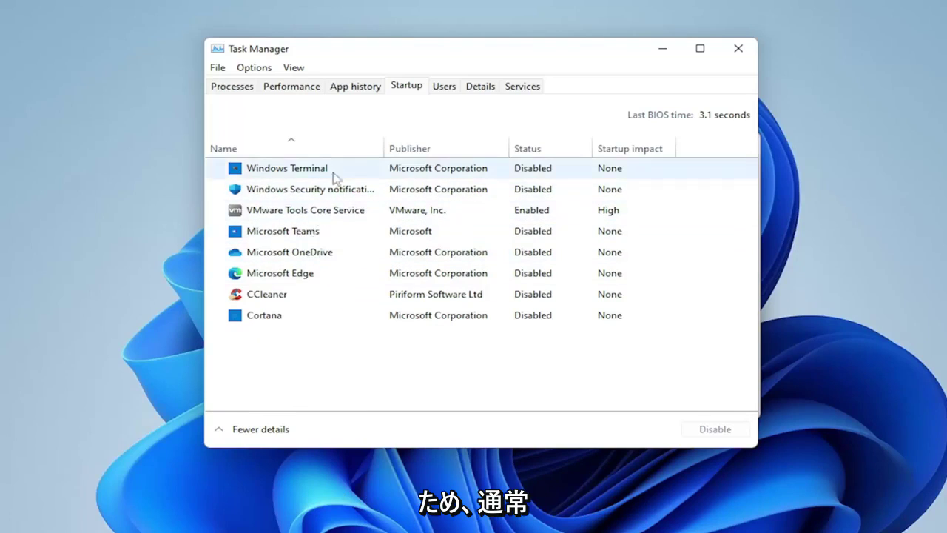
Inspect the VMware Tools Core Service and Microsoft OneDrive startup entries and close System Configuration
click(296, 213)
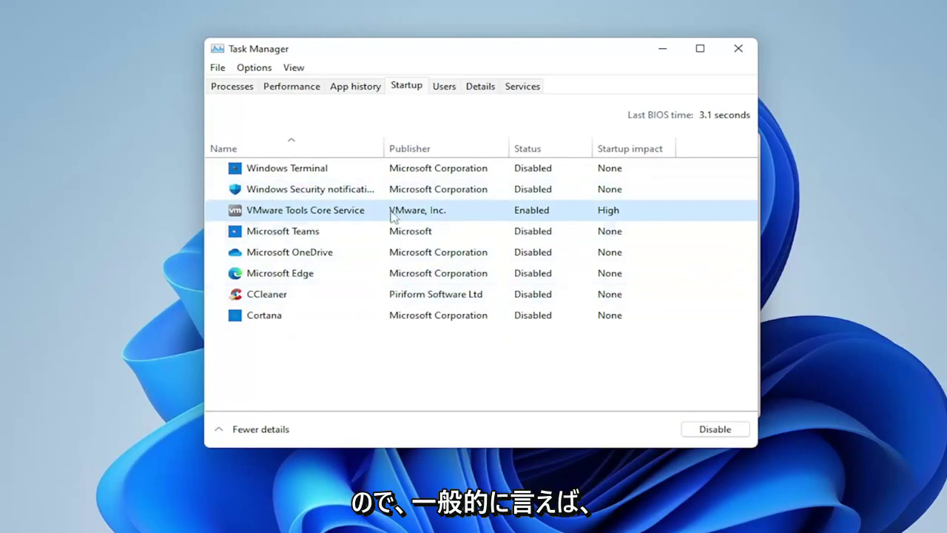
click(286, 254)
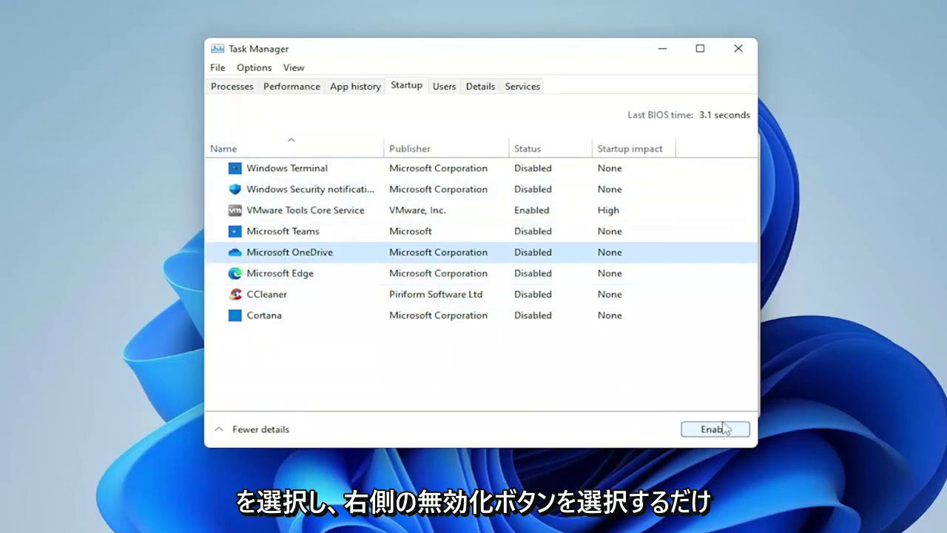
click(422, 212)
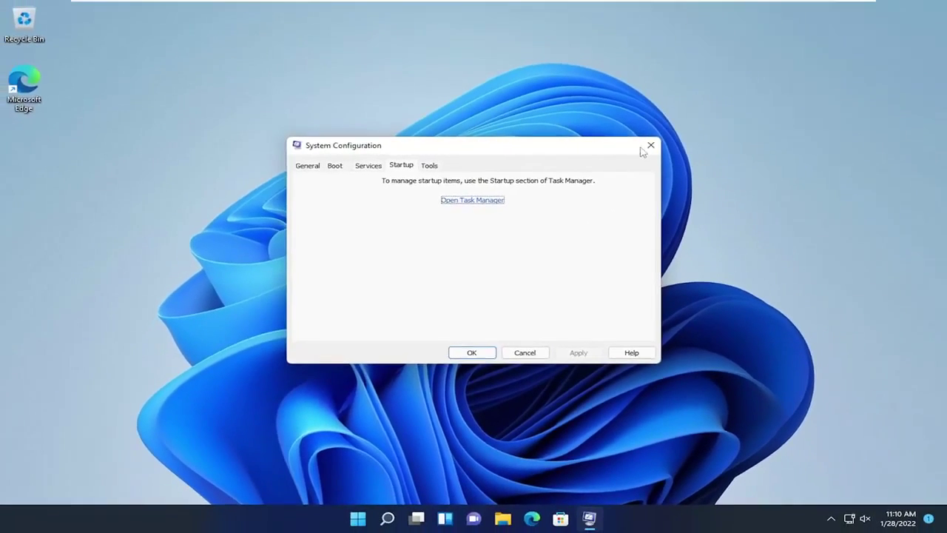
click(651, 147)
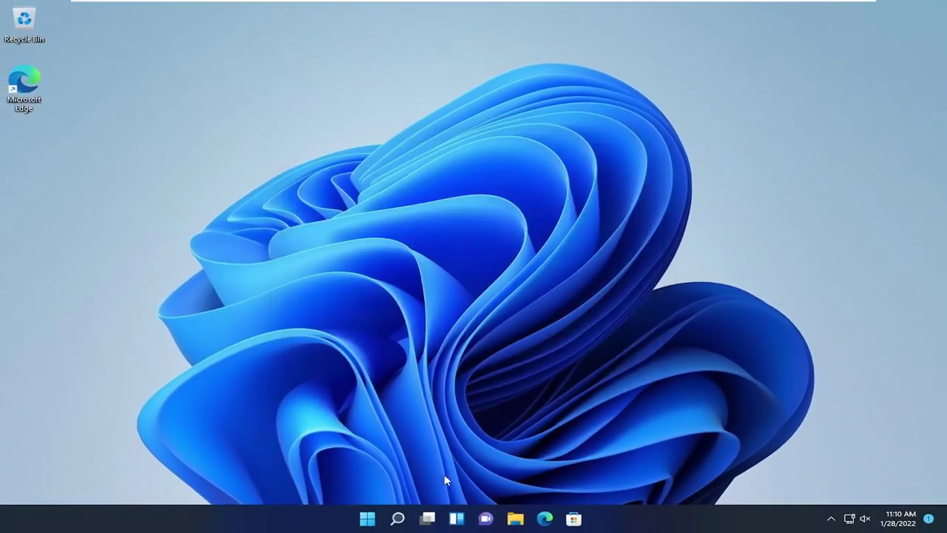
Search Windows for "apps and fea" and open the Apps & features settings
click(404, 519)
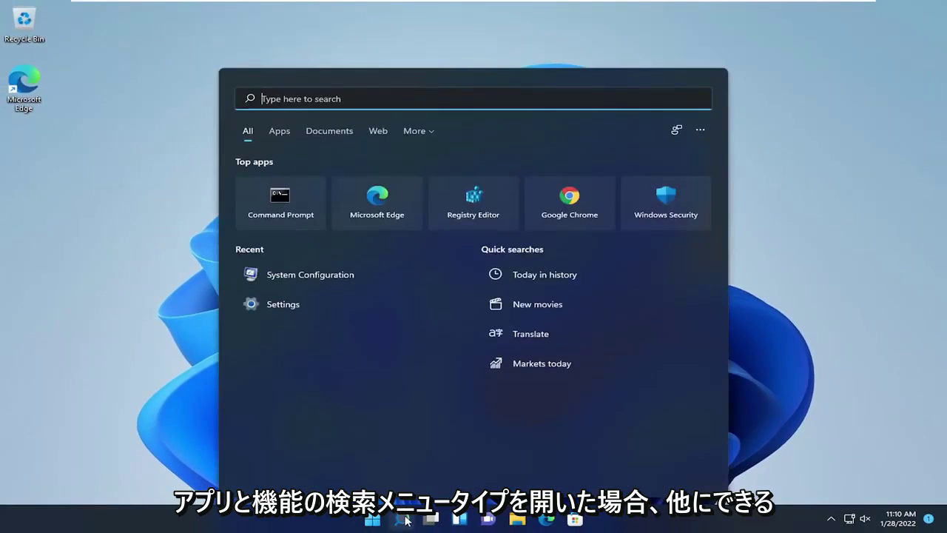
text(apps and fea)
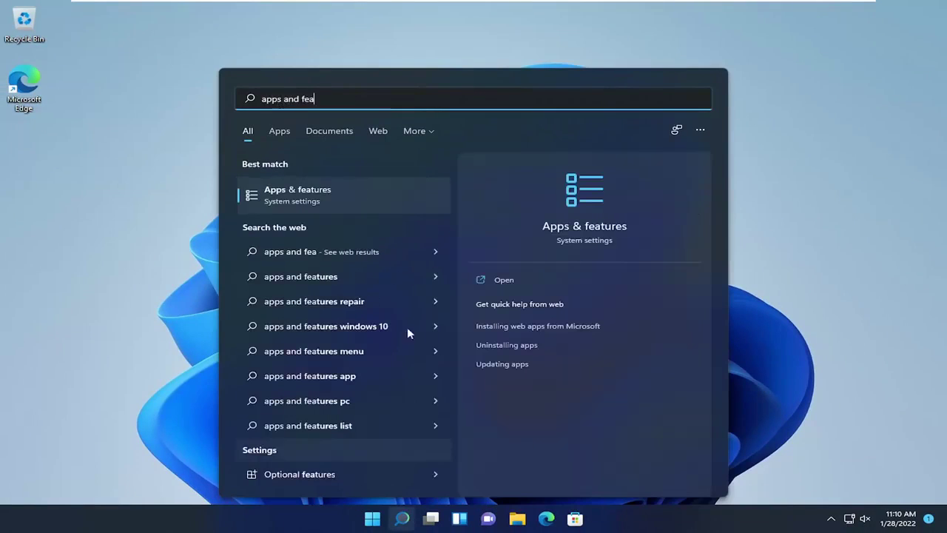
click(312, 200)
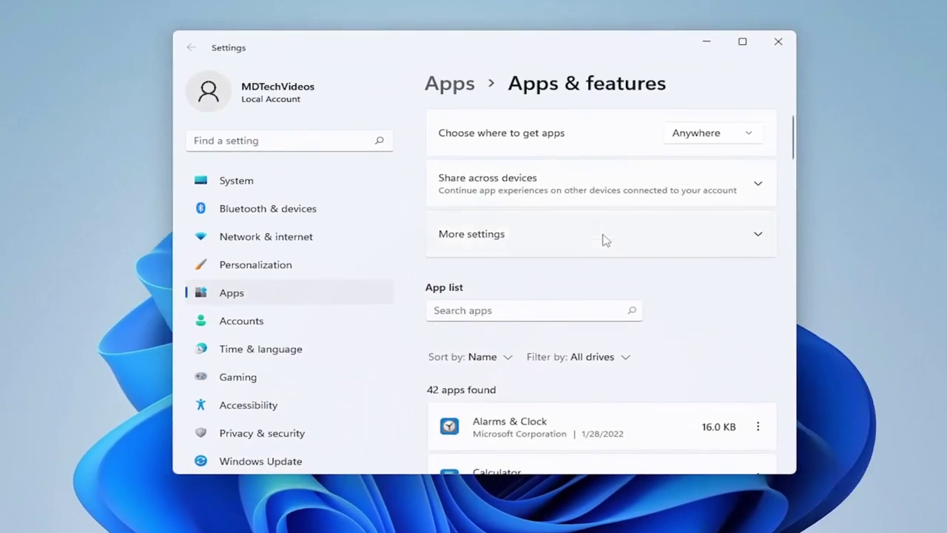
Find Microsoft News in the list of installed apps and uninstall it
scroll(581, 322, down, 3)
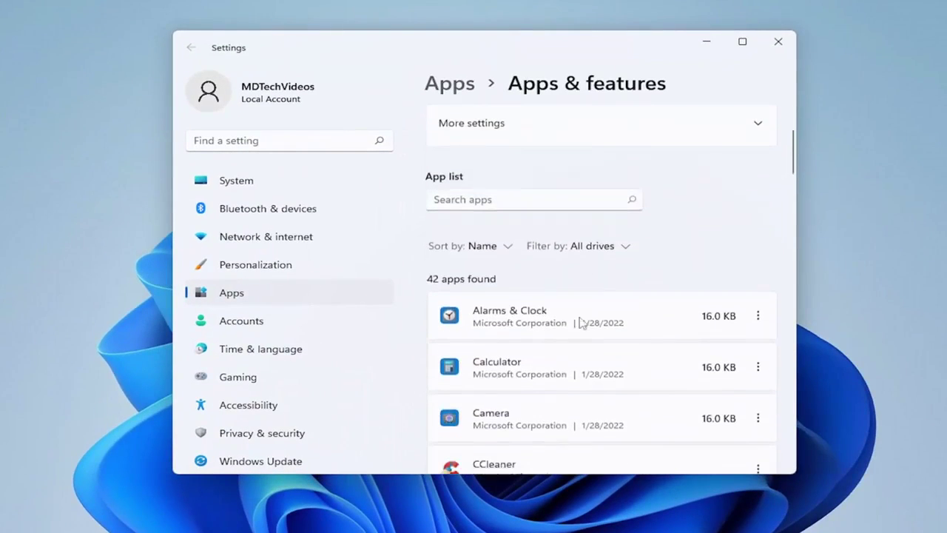
scroll(581, 323, down, 1)
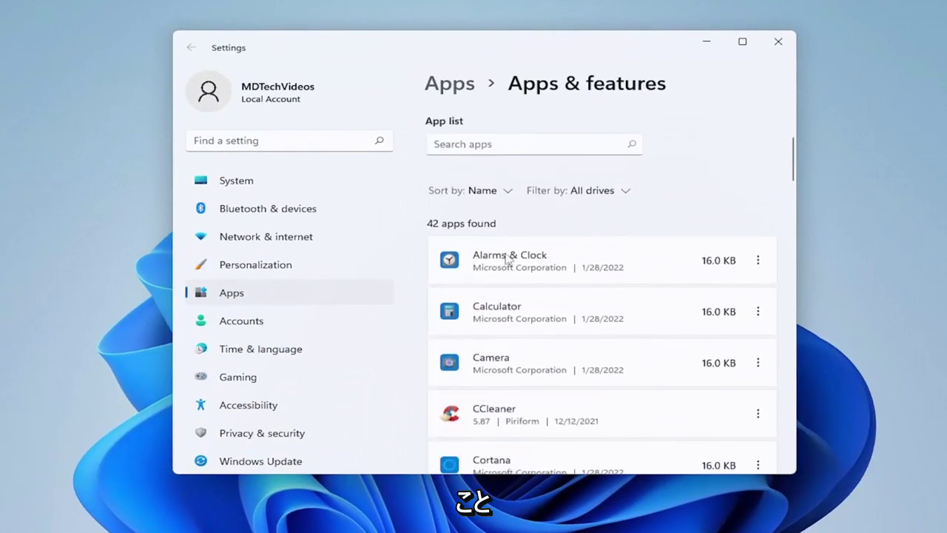
scroll(540, 259, down, 1)
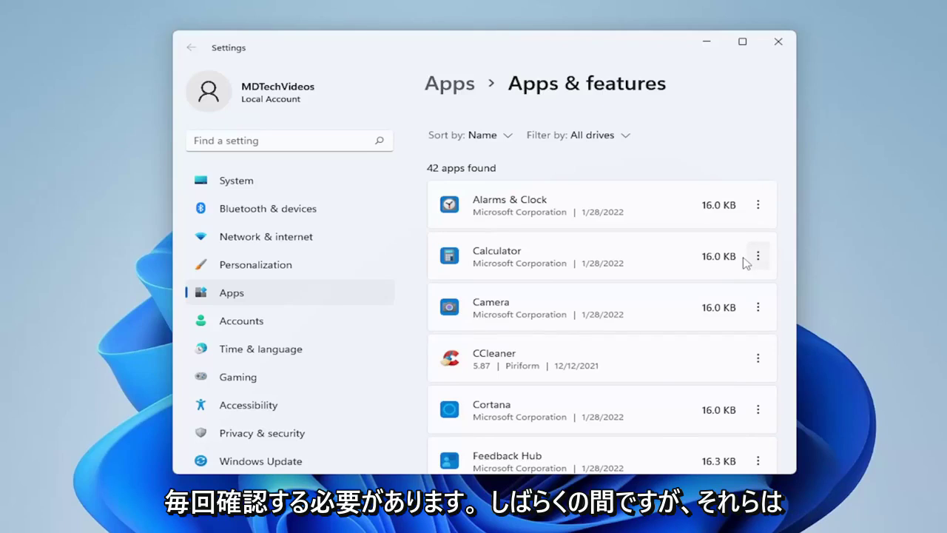
scroll(592, 273, down, 3)
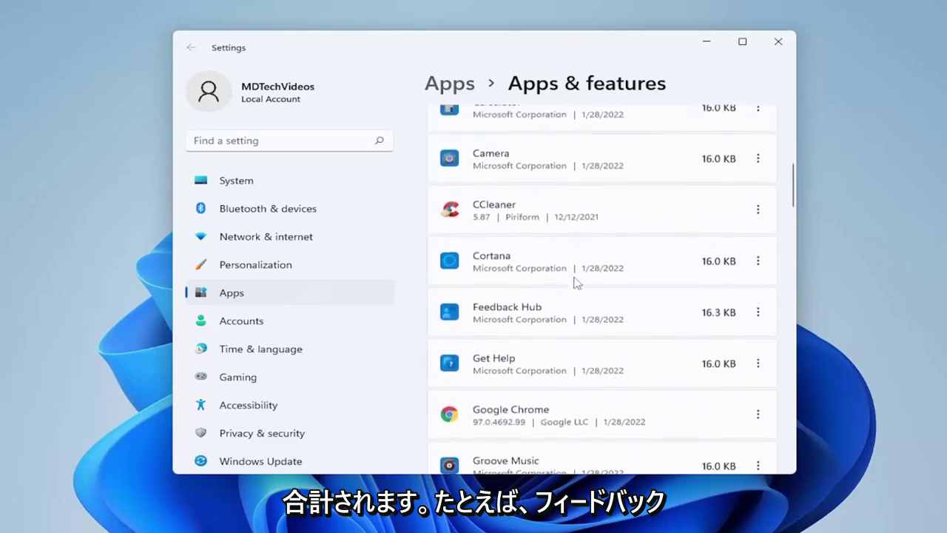
scroll(518, 302, down, 4)
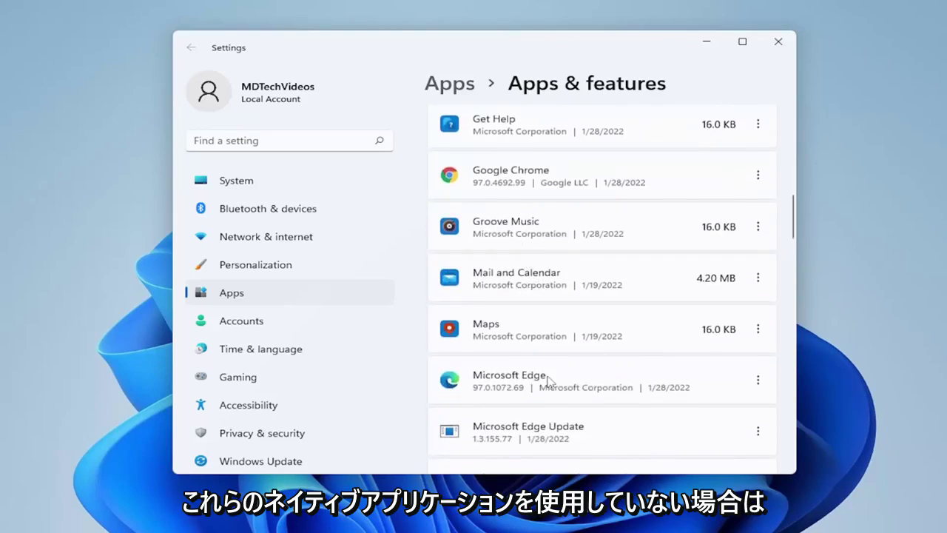
scroll(547, 379, down, 3)
scroll(627, 350, up, 1)
scroll(772, 389, down, 1)
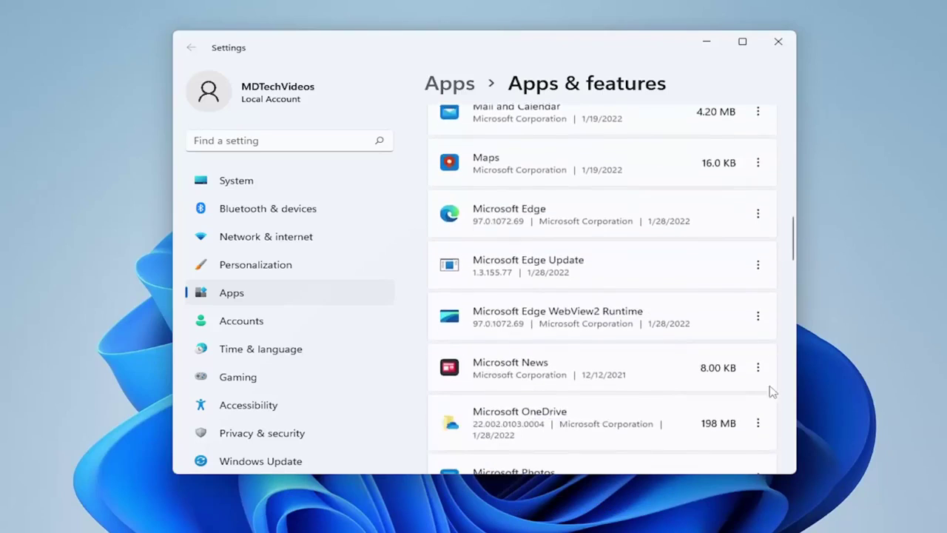
click(759, 370)
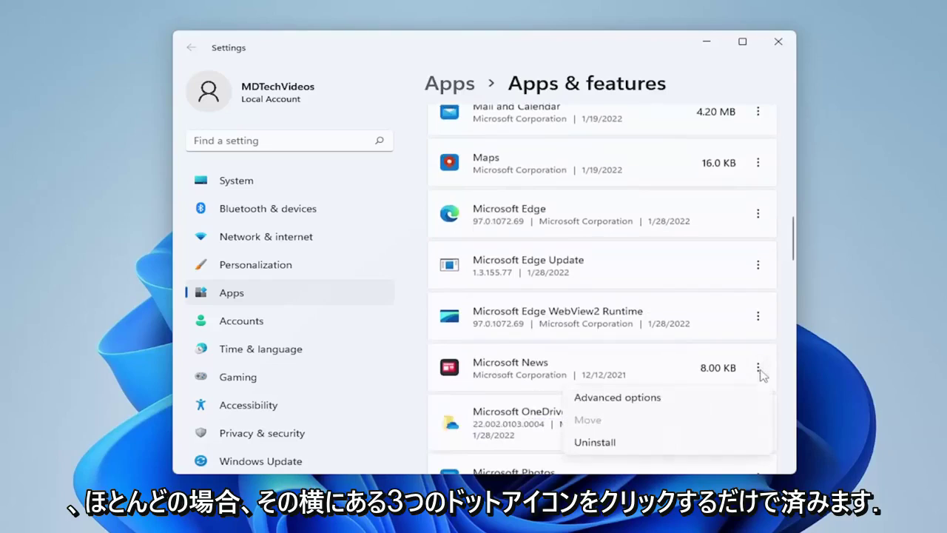
click(596, 441)
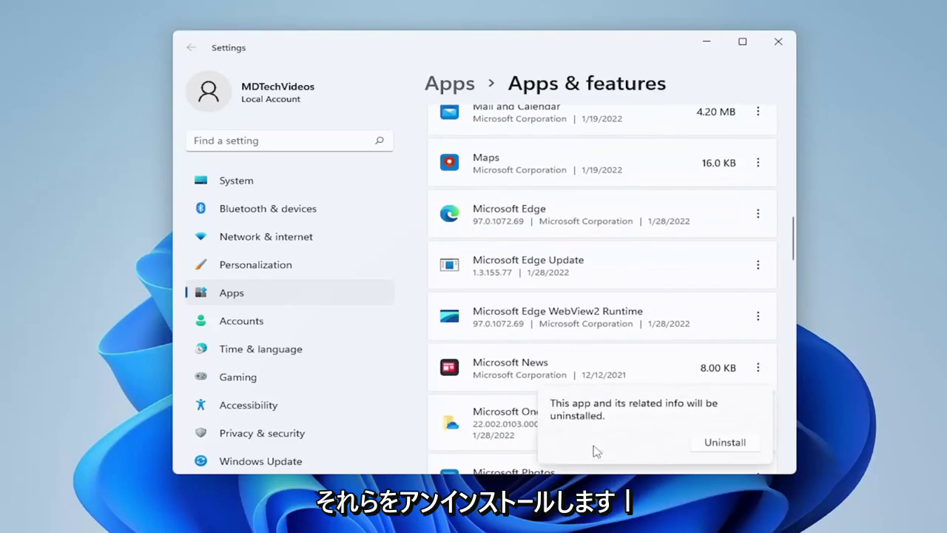
click(731, 446)
Look through the rest of the installed apps for unneeded programs and close Settings
scroll(689, 333, down, 3)
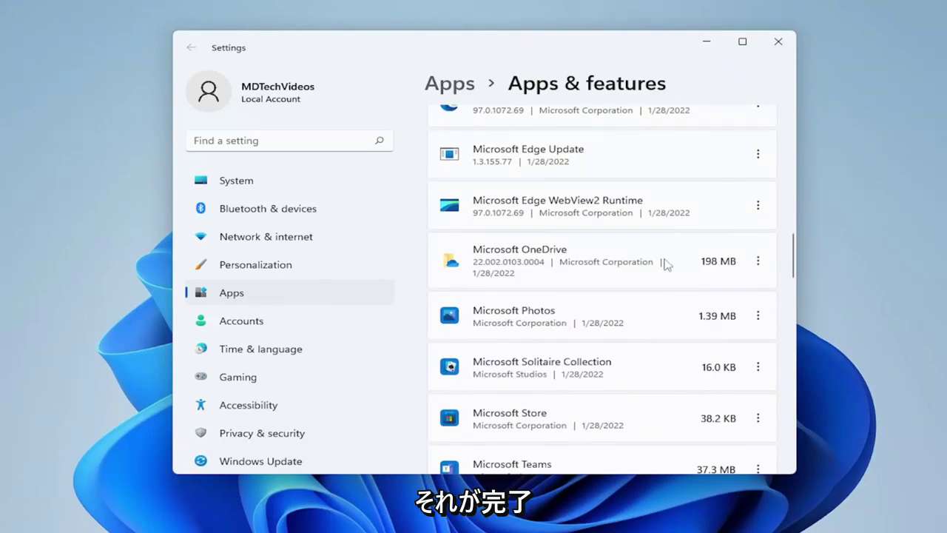
scroll(637, 355, down, 10)
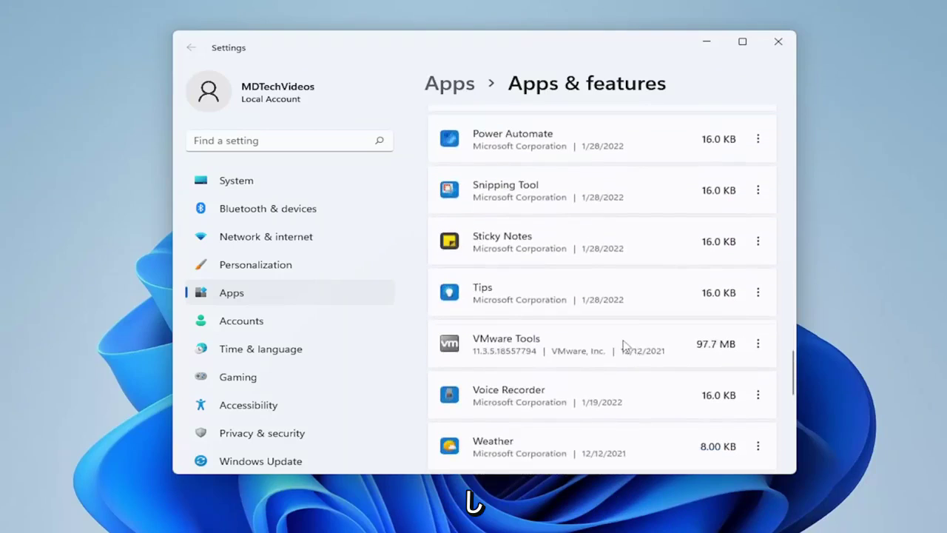
click(778, 40)
Search Windows for "disk clean" and open Disk Cleanup for drive C:, placing its window mid-screen
click(400, 530)
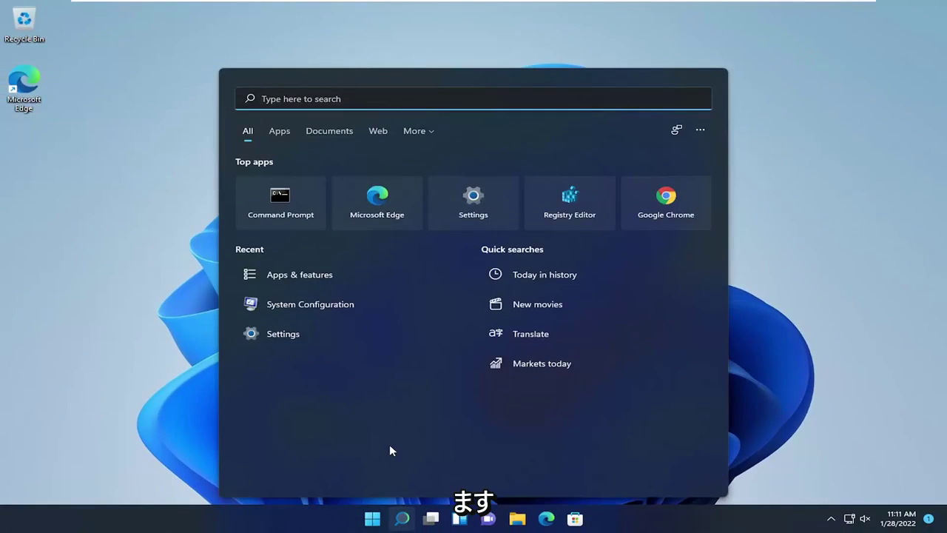
text(disk clean)
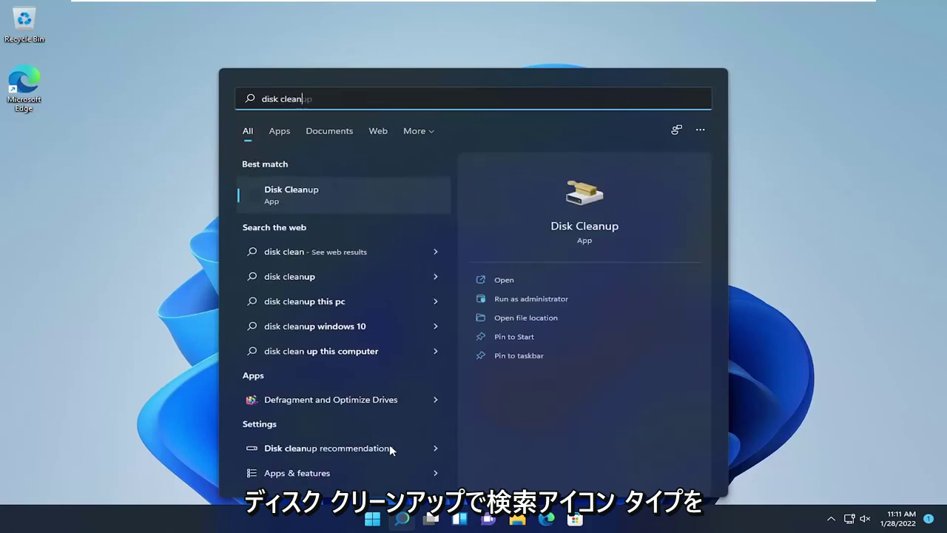
click(315, 196)
drag(152, 43, 465, 107)
click(399, 319)
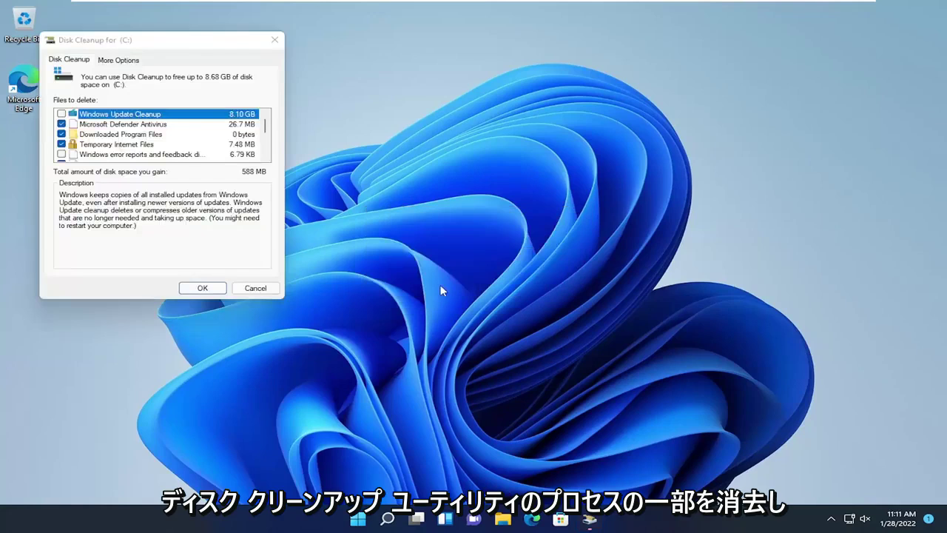
drag(205, 36, 477, 132)
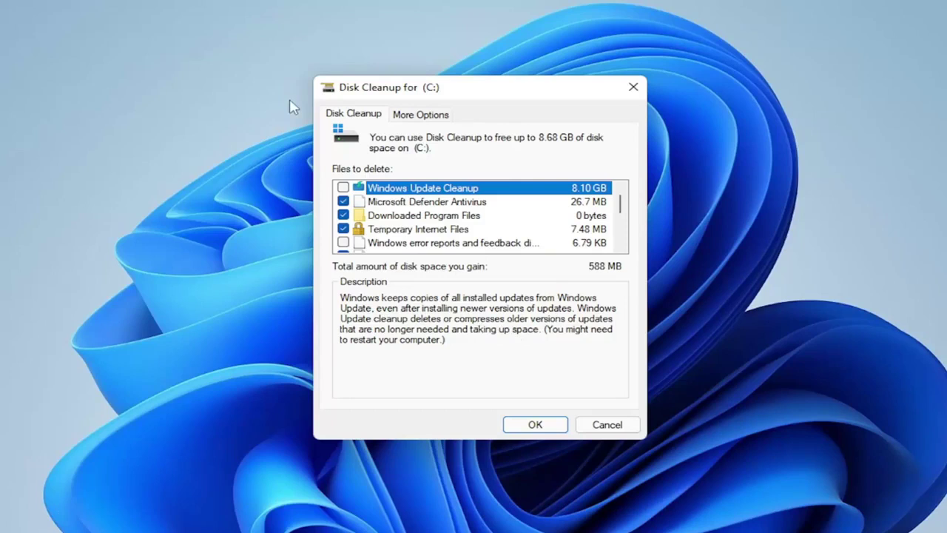
Add Windows Update Cleanup to the files to delete and run the cleanup of drive C:, confirming the deletion
click(342, 187)
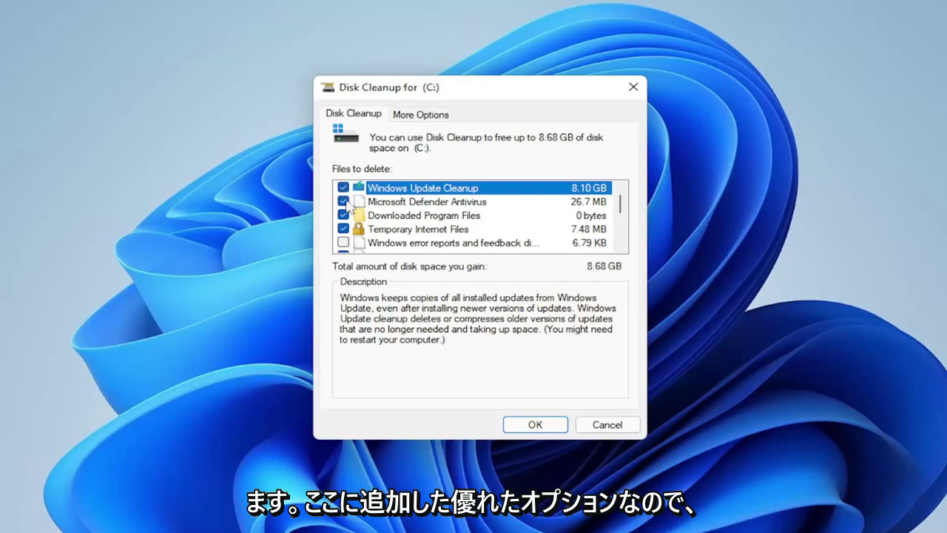
scroll(344, 215, down, 3)
scroll(345, 223, up, 3)
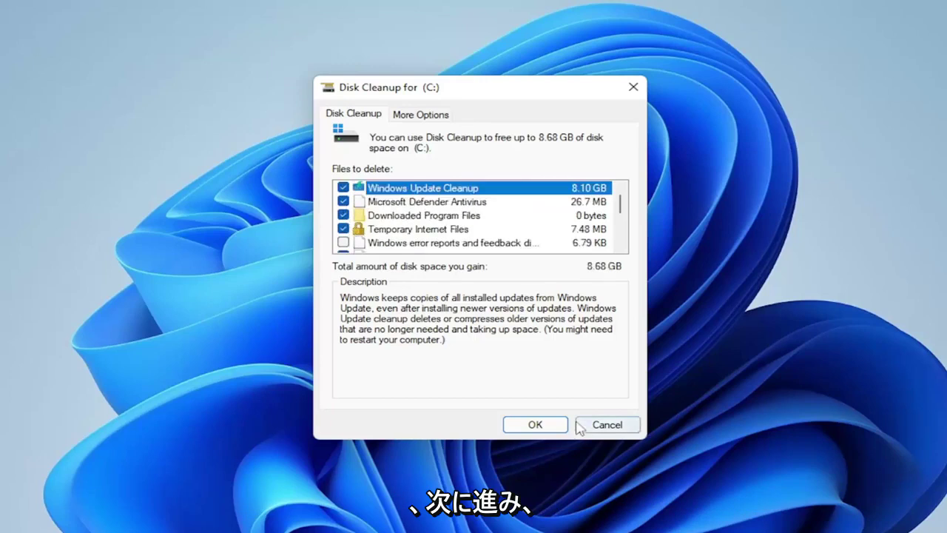
click(535, 424)
click(523, 281)
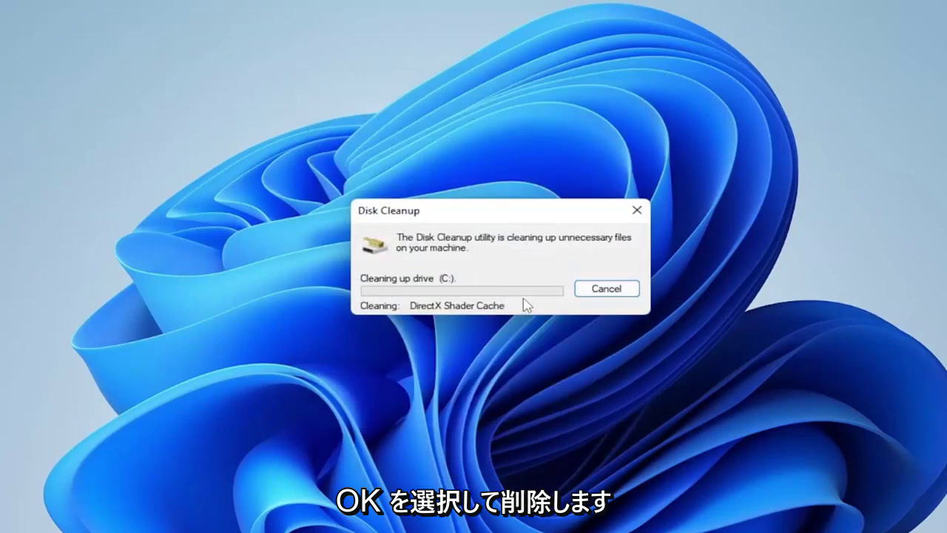
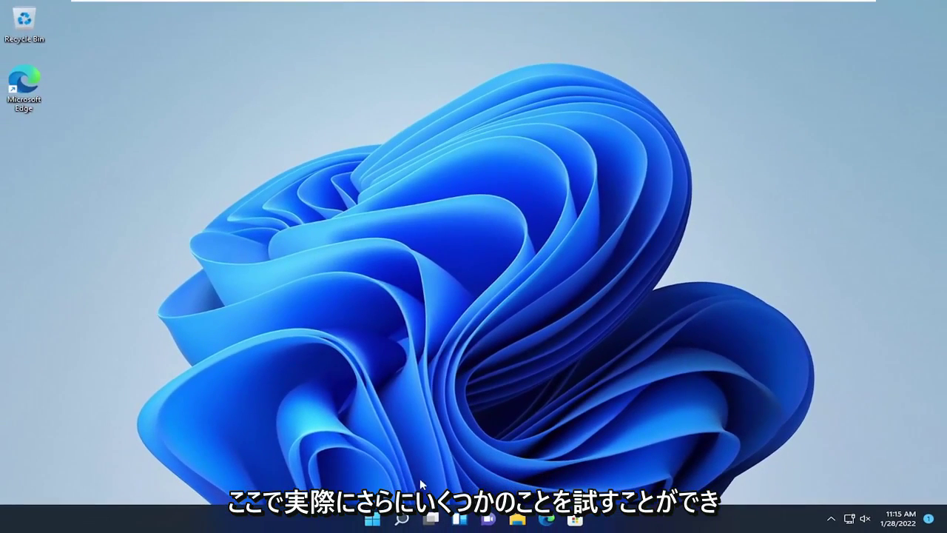
Search Windows for "power optio" and open Edit power plan to reach the current plan's settings
click(400, 520)
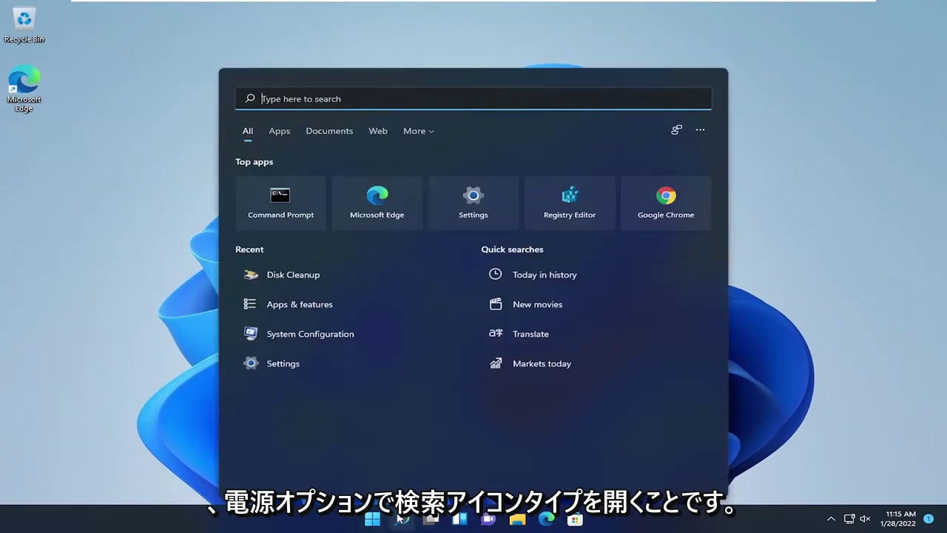
text(power options)
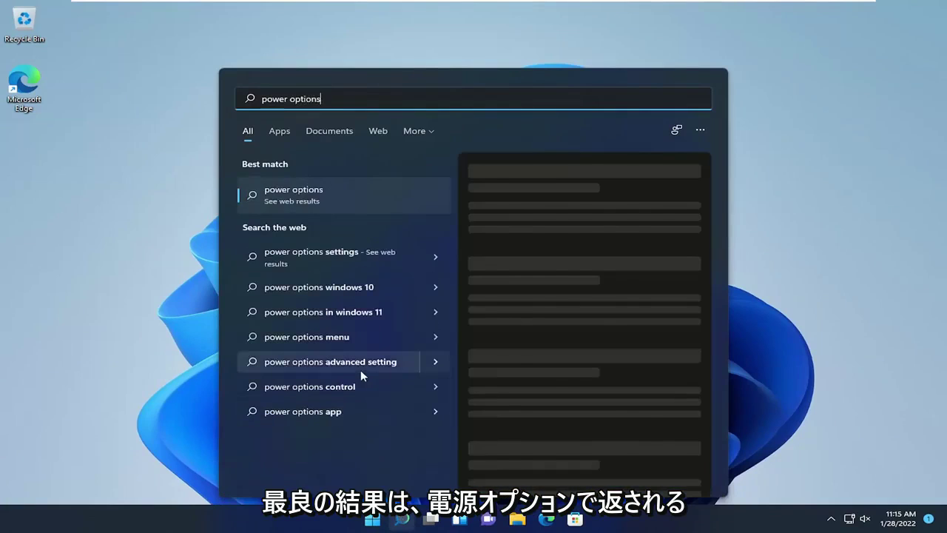
key(BackSpace)
key(BackSpace)
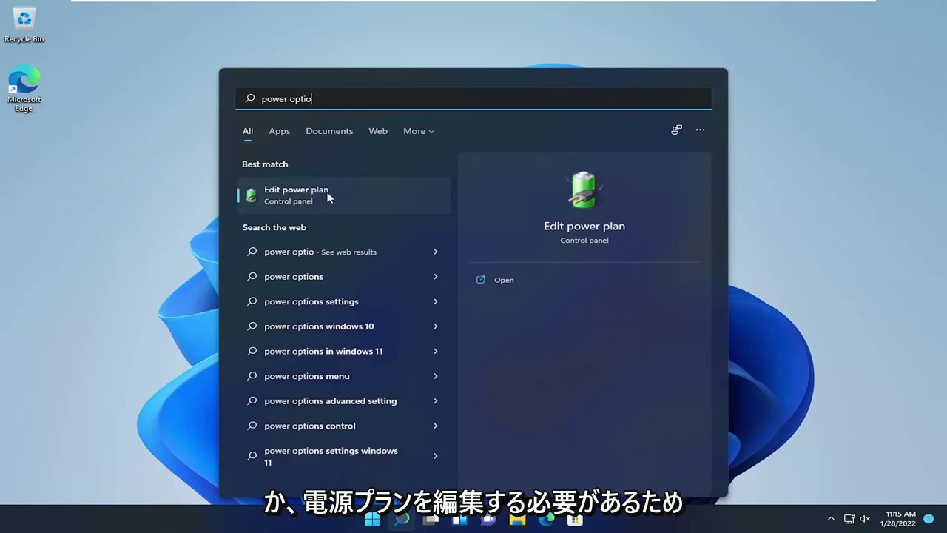
click(282, 198)
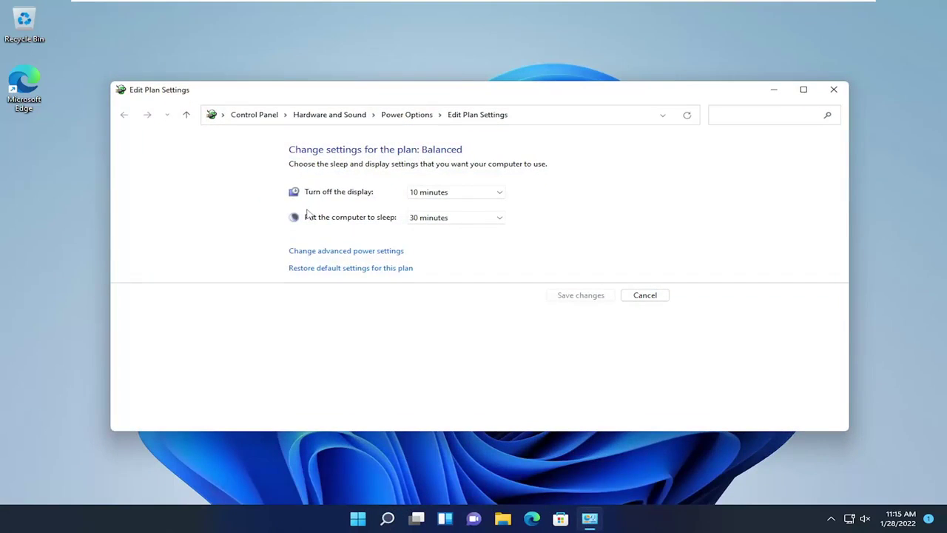
View the advanced power settings, switch the active plan to High performance from the additional plans and close Power Options
click(328, 253)
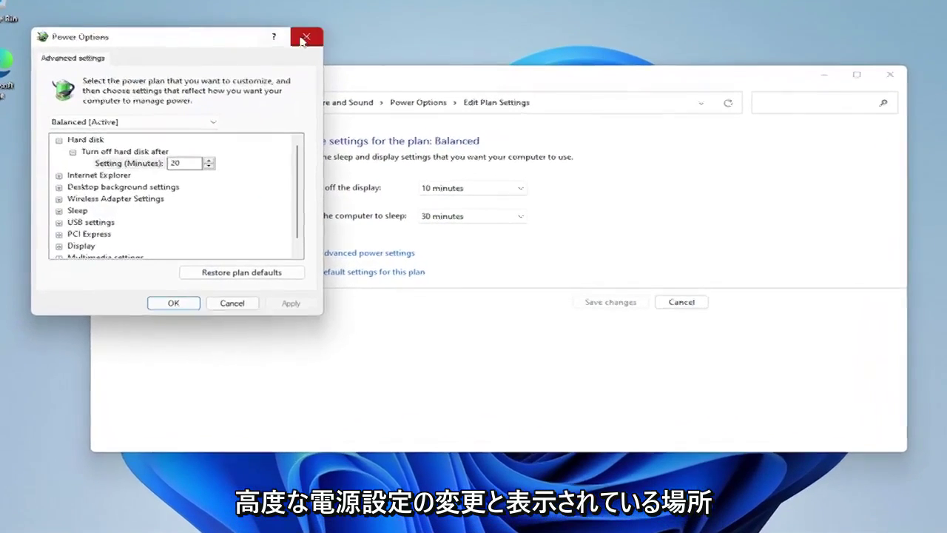
click(306, 55)
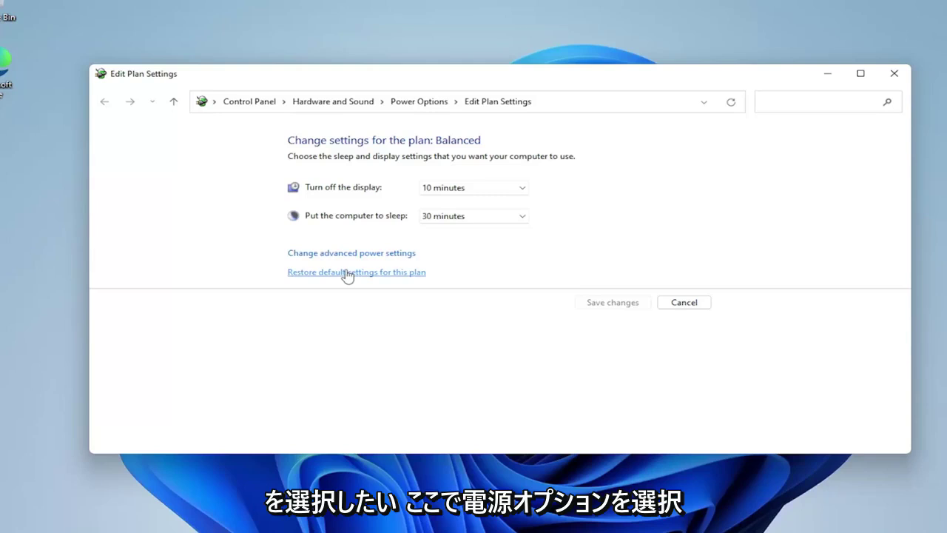
click(419, 101)
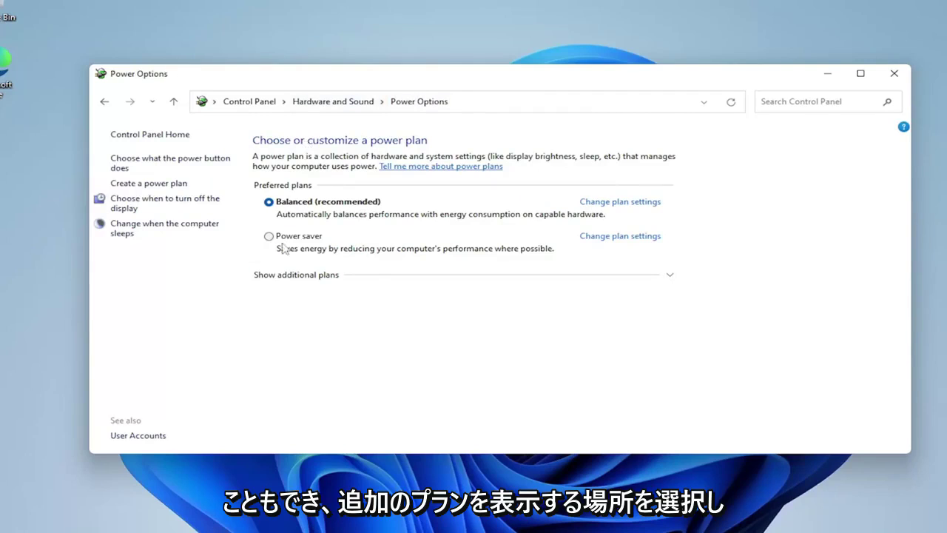
click(295, 278)
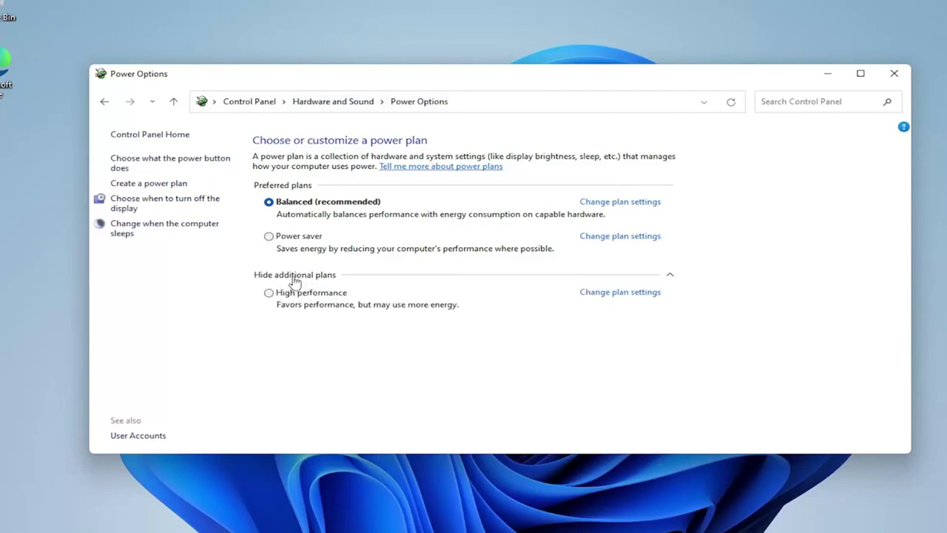
click(269, 294)
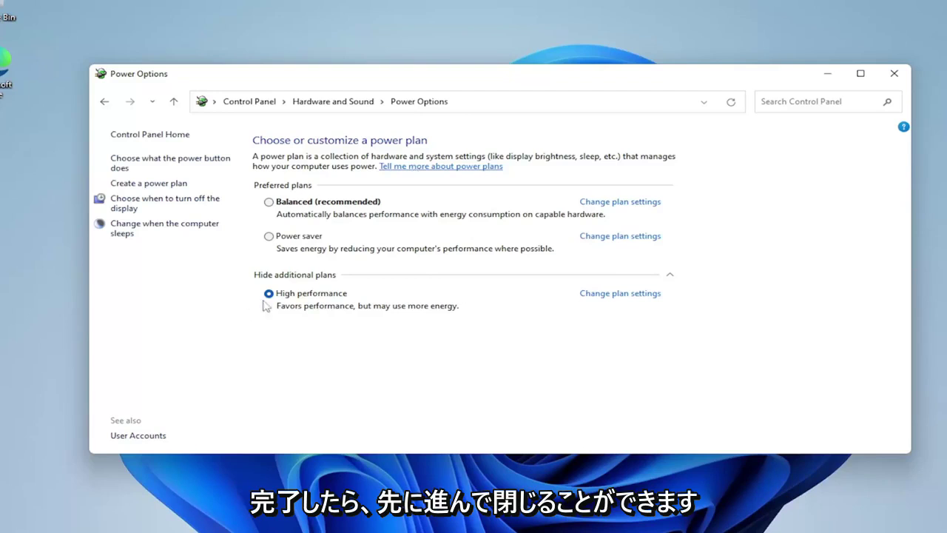
click(892, 75)
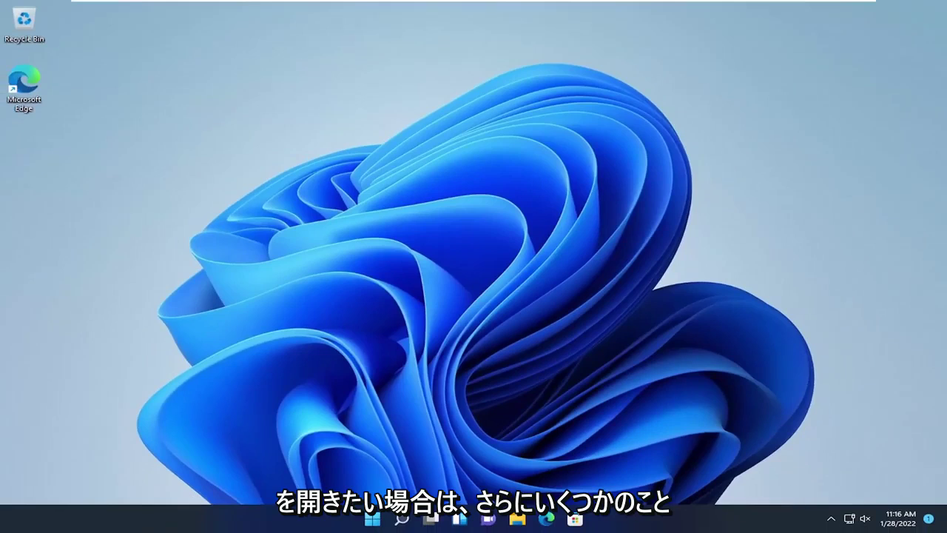
Search Windows for "performance", open Adjust the appearance and performance of Windows, and apply Adjust for best performance
click(403, 519)
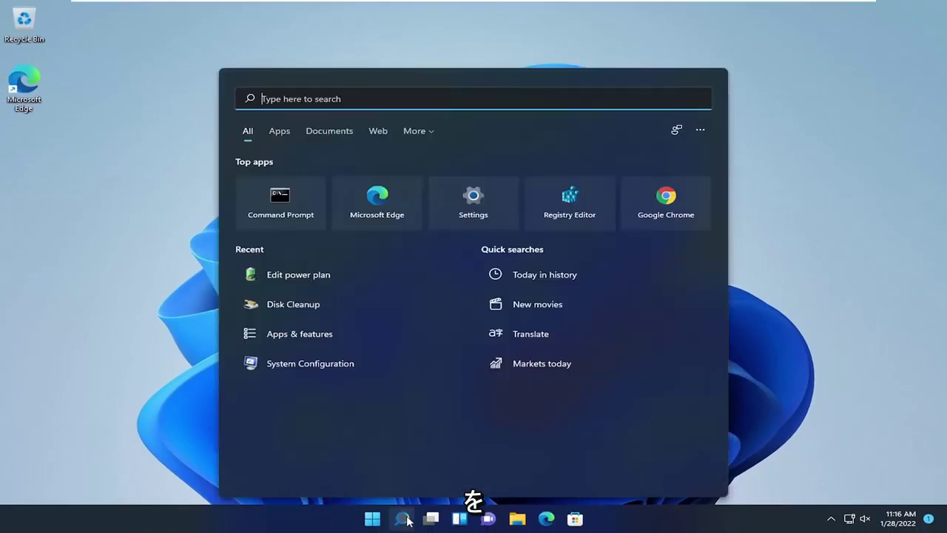
text(performance)
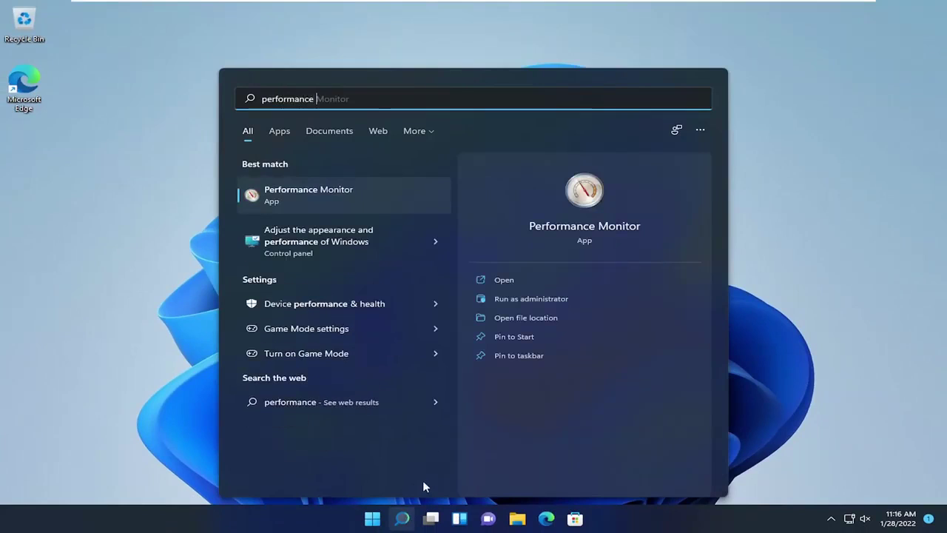
click(314, 250)
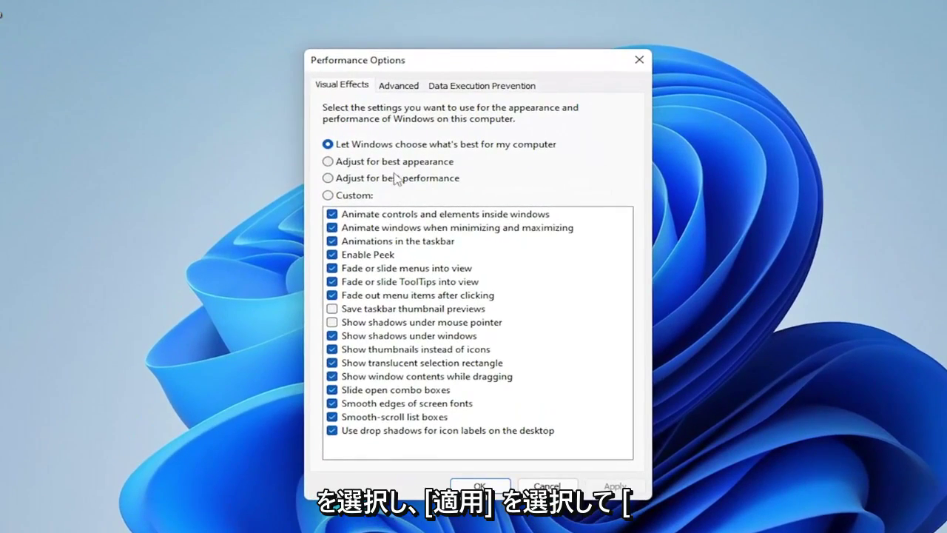
click(397, 178)
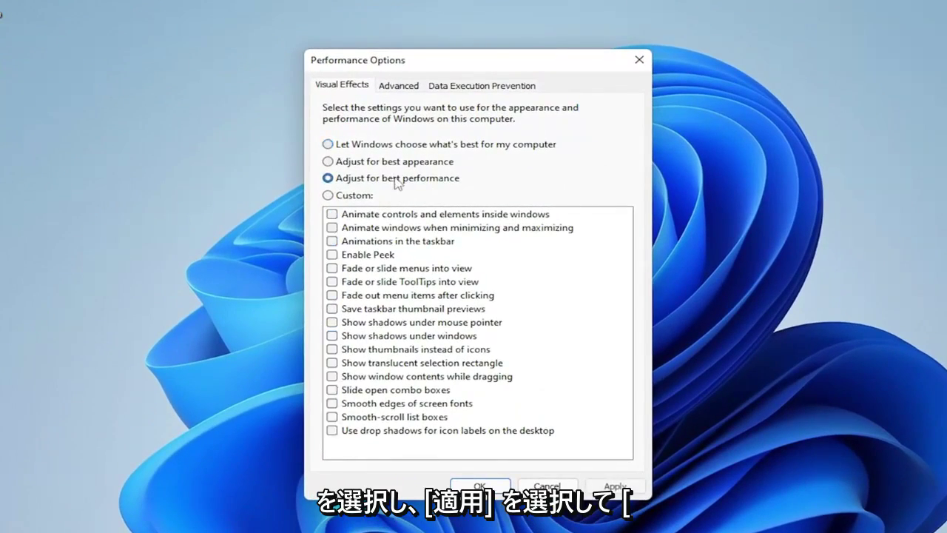
click(479, 487)
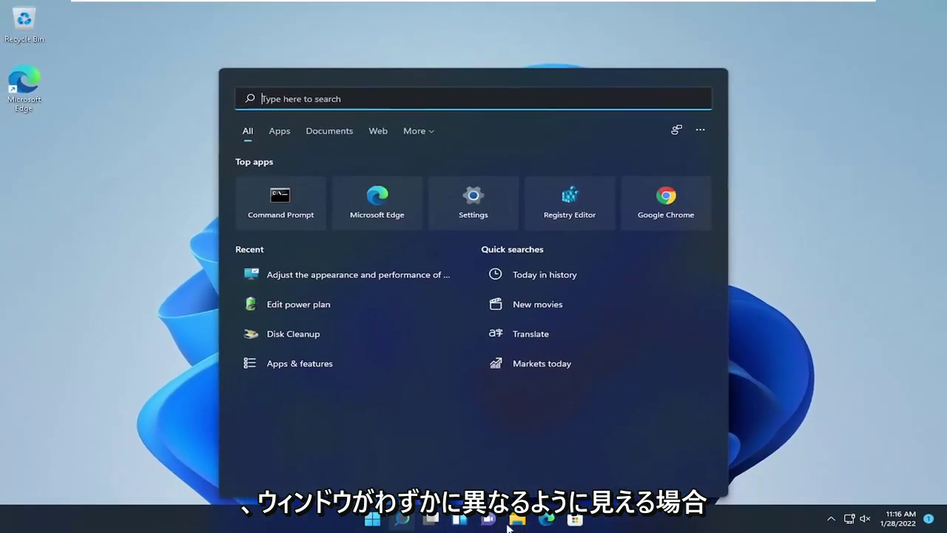
Open File Explorer, move its window to check the reduced visual effects, and close it
click(528, 528)
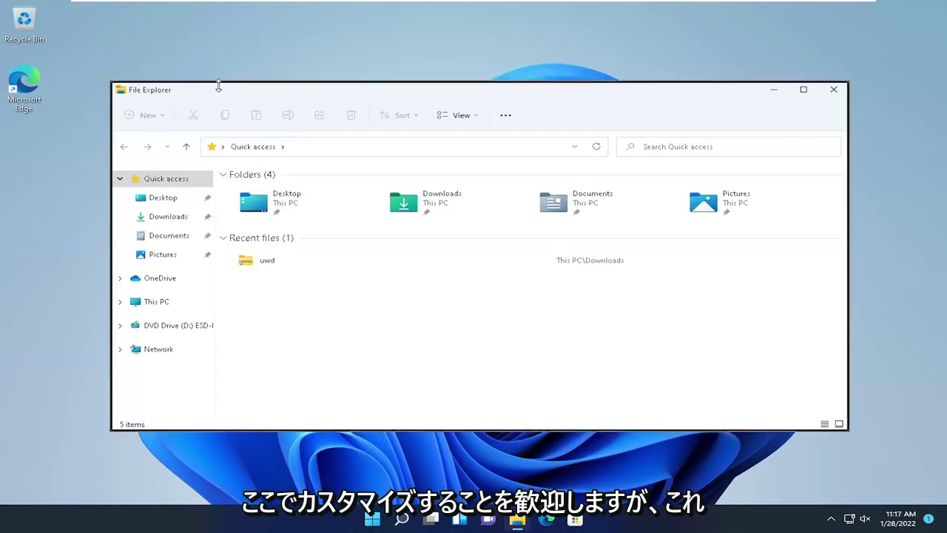
drag(220, 87, 279, 76)
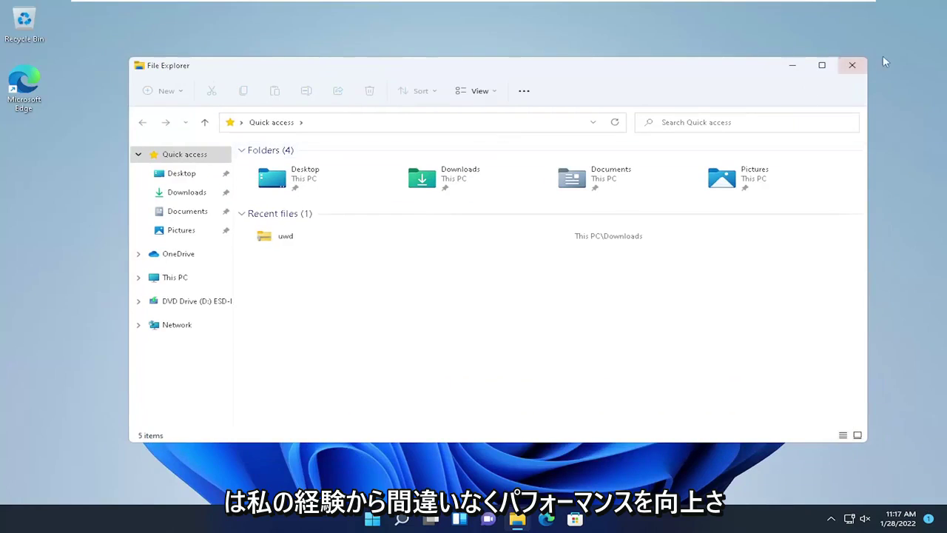
click(852, 65)
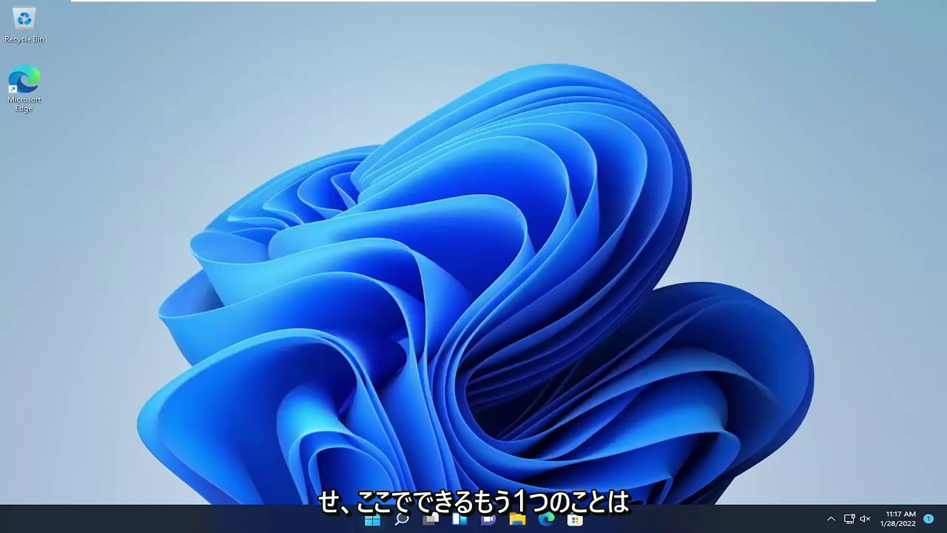
Search Windows for "cmd" and open Command Prompt as administrator, allowing it to make changes and placing its window mid-screen
click(400, 520)
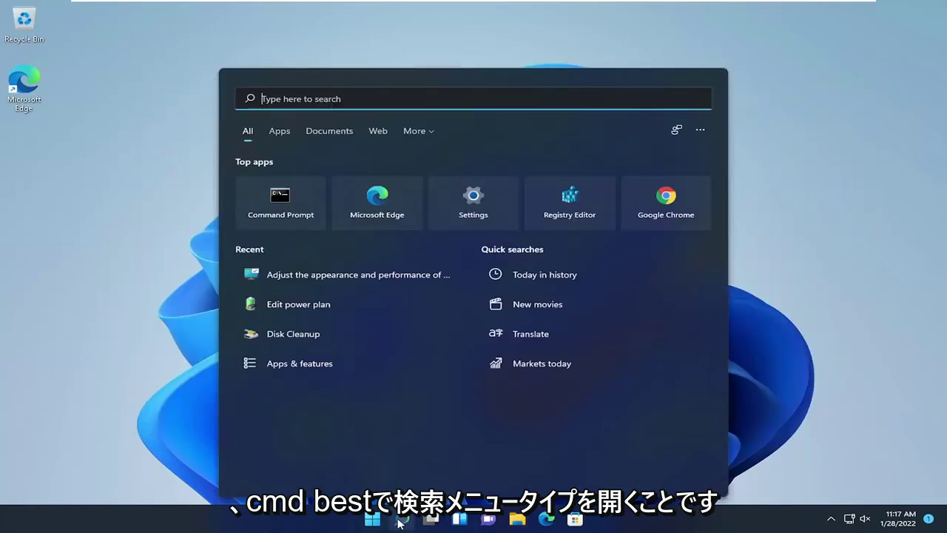
text(cmd)
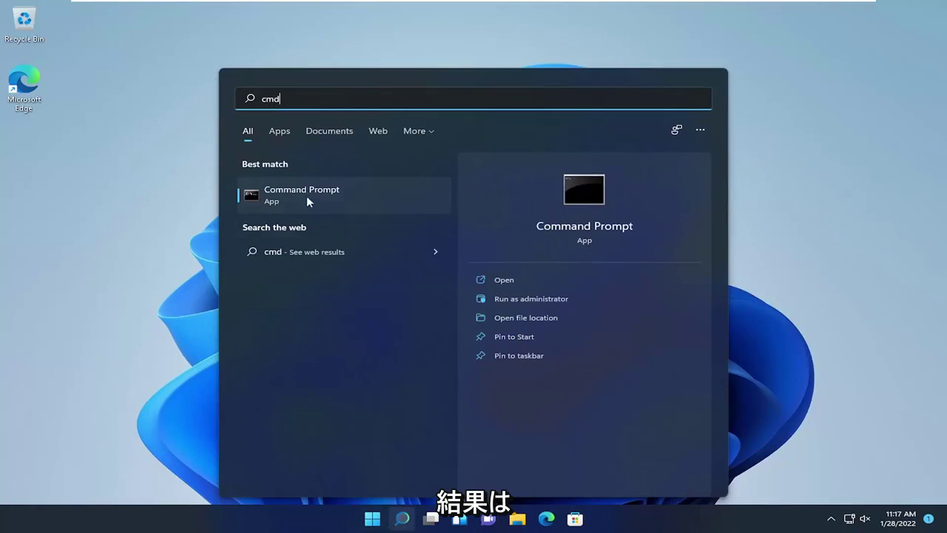
right_click(311, 192)
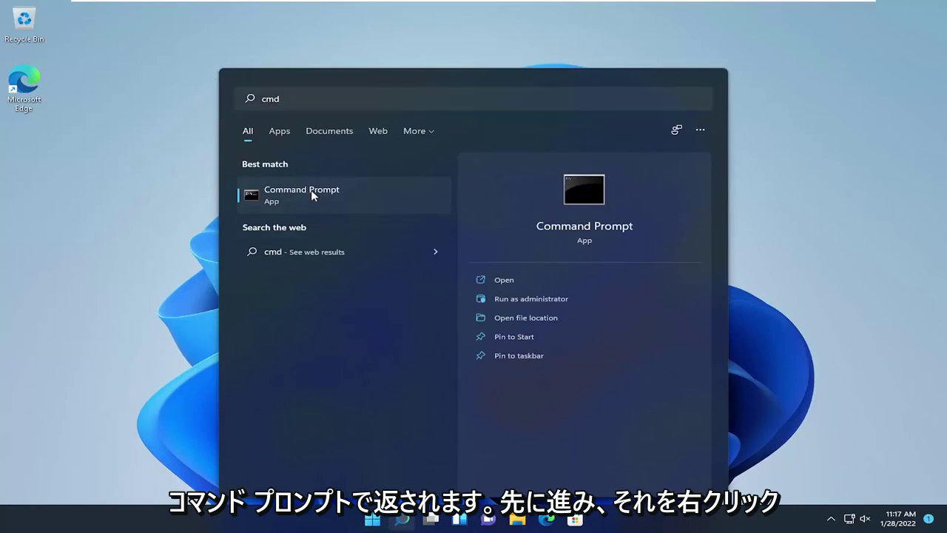
click(361, 206)
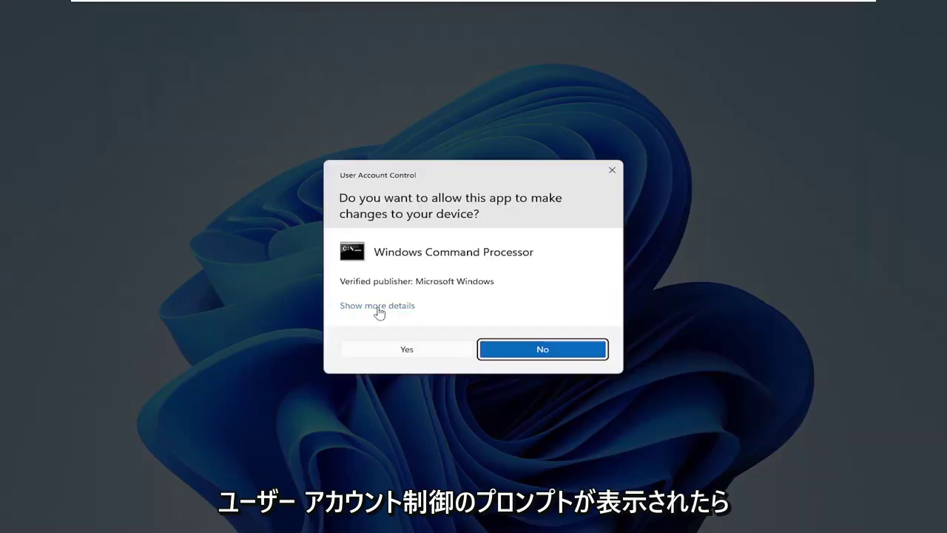
click(403, 350)
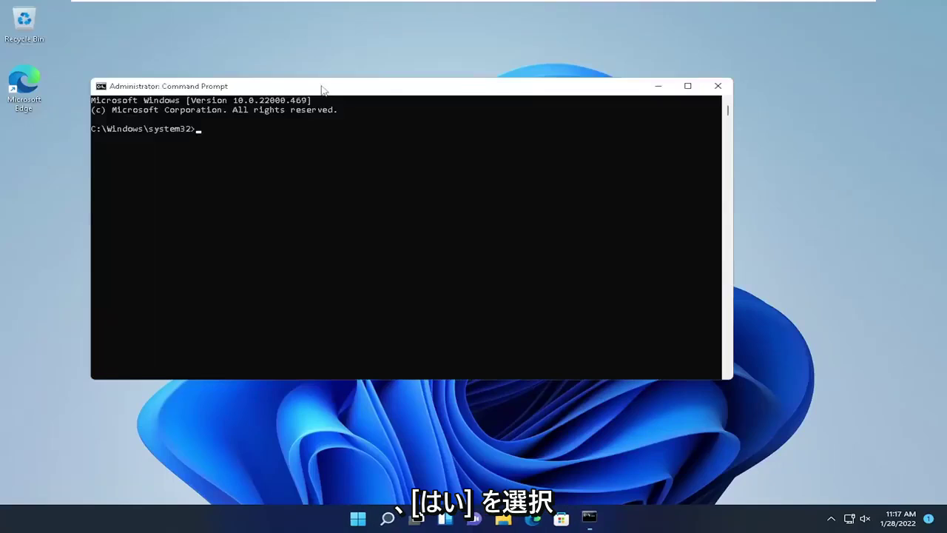
drag(319, 89, 459, 87)
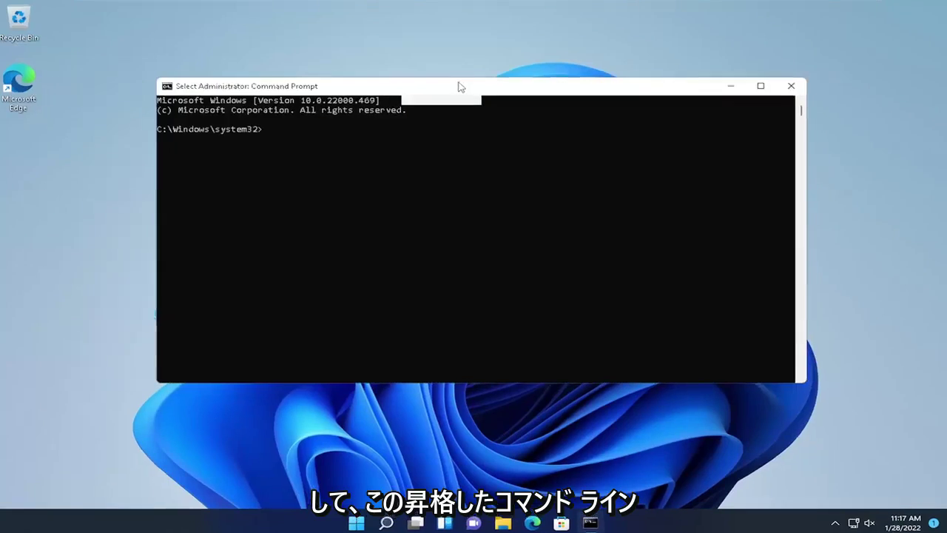
Run the system file check with sfc /scannow and close Command Prompt once the scan is complete
text(sfc)
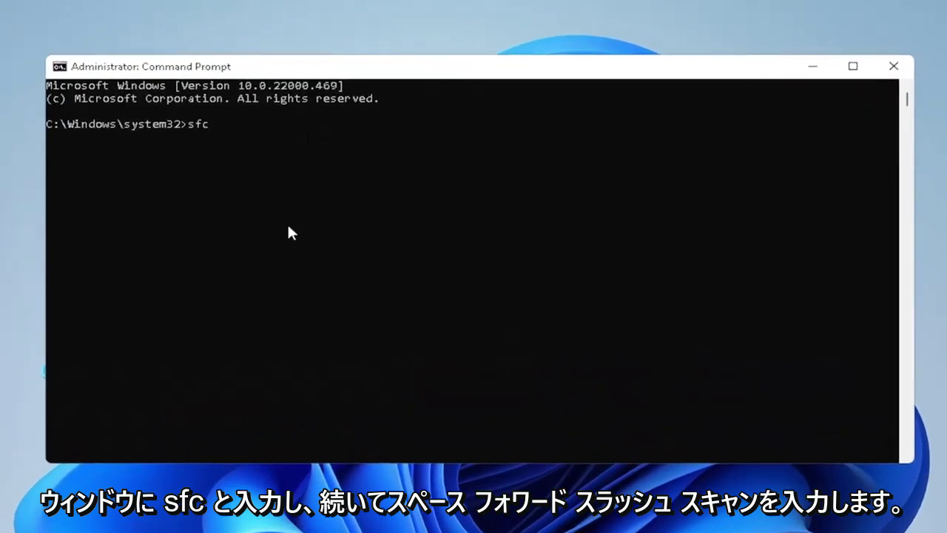
text( /scannow)
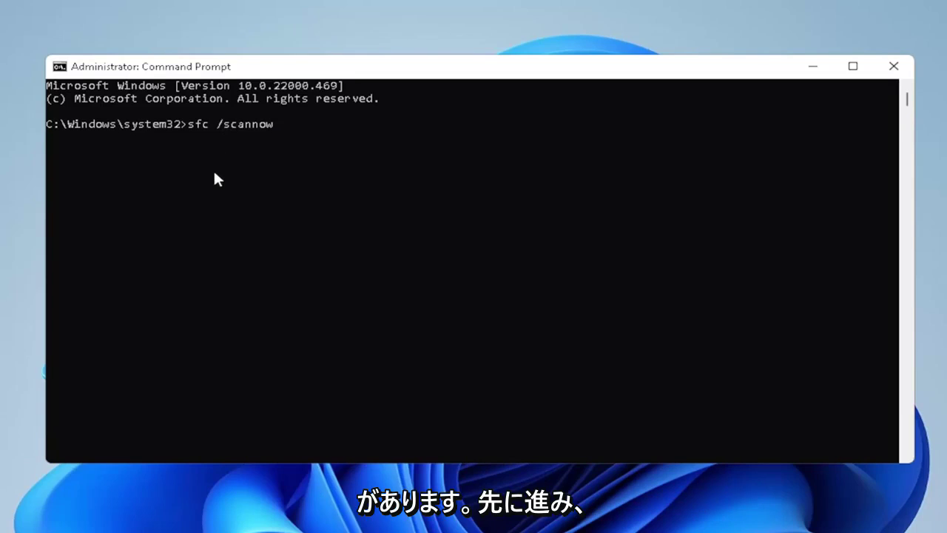
key(Return)
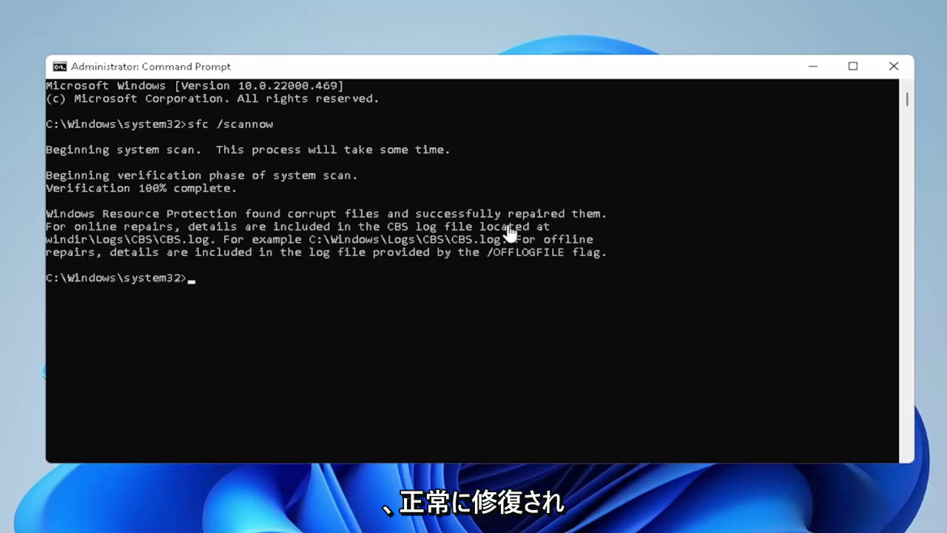
click(893, 66)
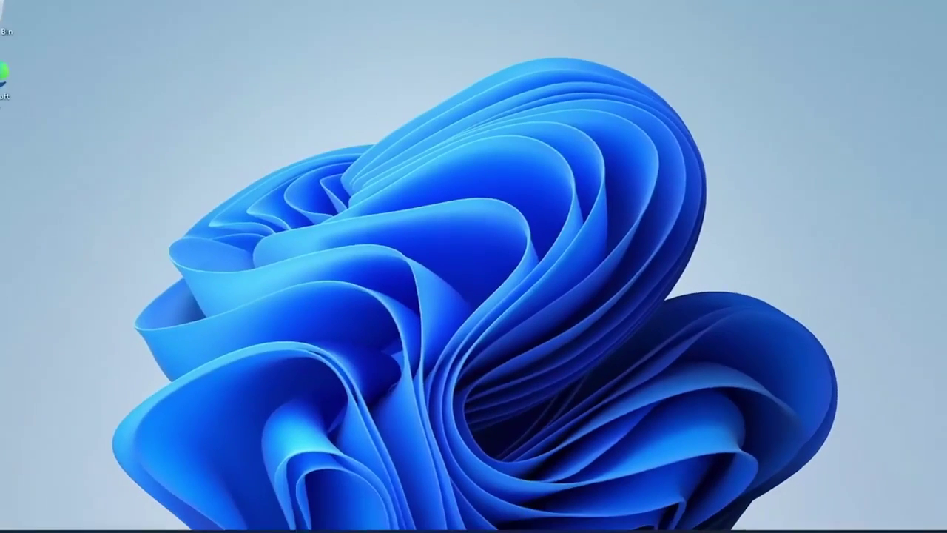
Restart the computer to finish applying the repairs and performance changes
right_click(372, 518)
mouse_move(433, 473)
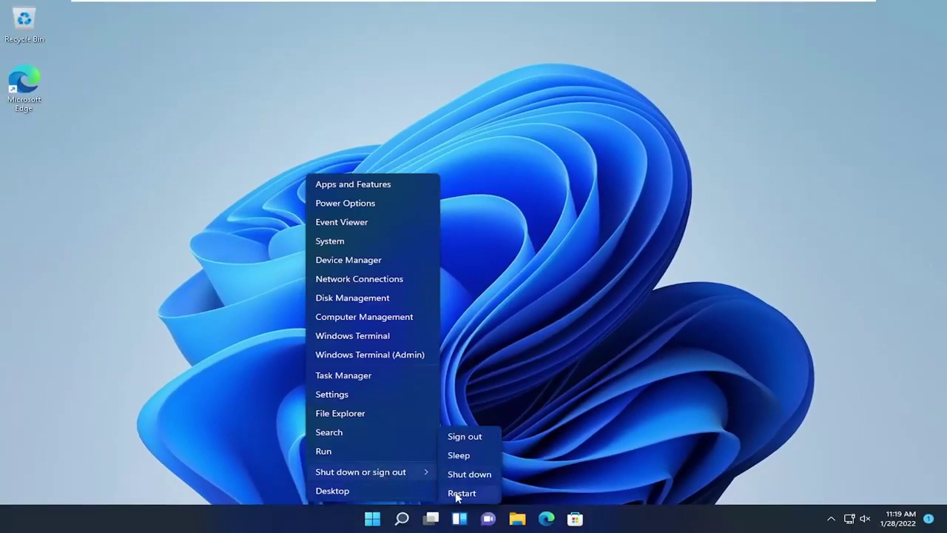
click(461, 493)
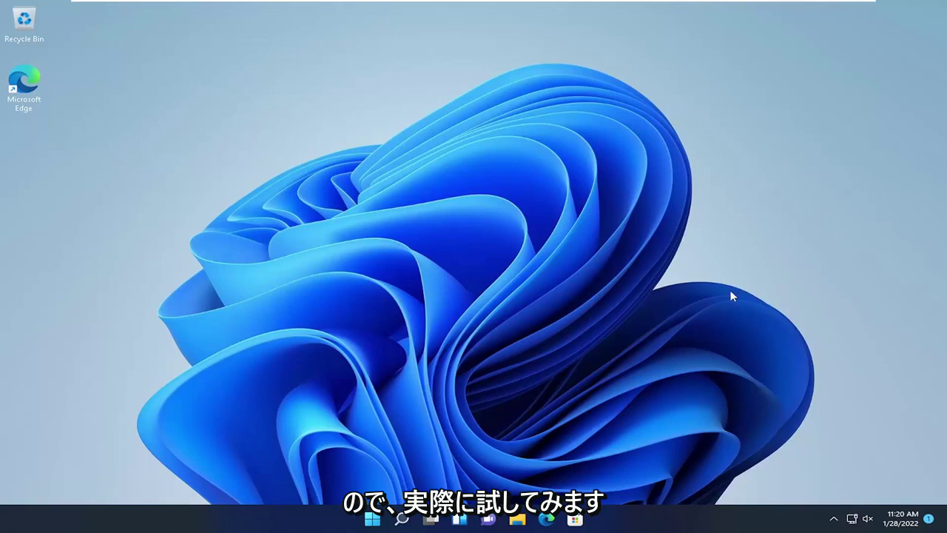
Search Windows for "defrag" and open Defragment and Optimize Drives, moving its window slightly higher
click(393, 520)
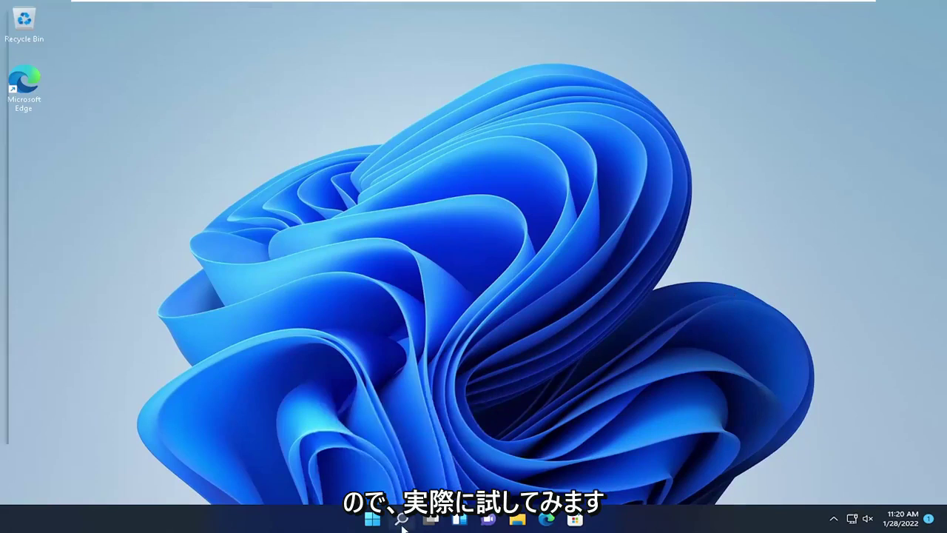
text(defrag)
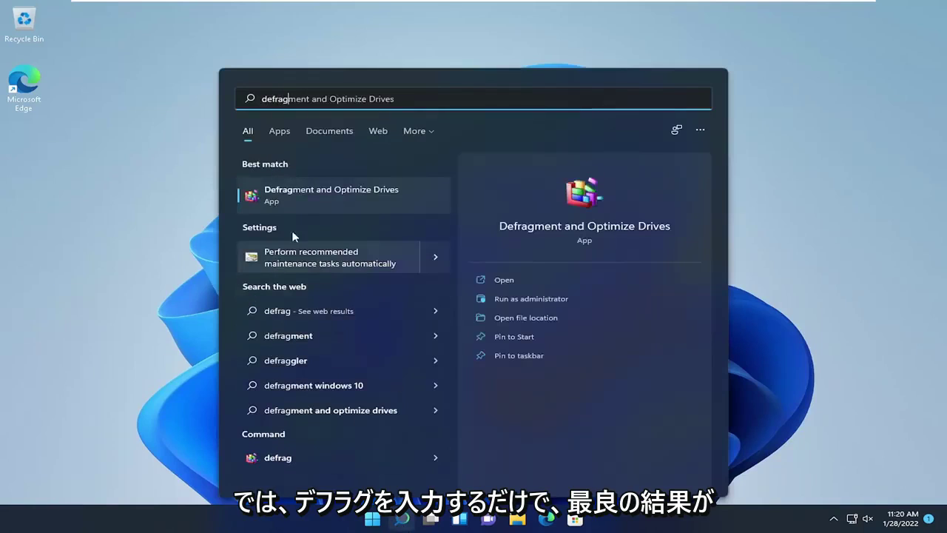
click(363, 195)
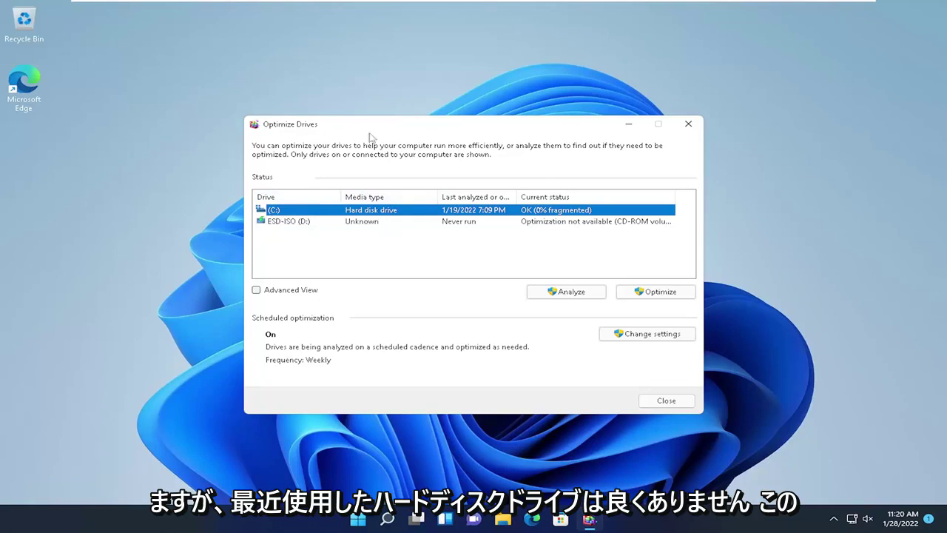
drag(372, 128, 377, 118)
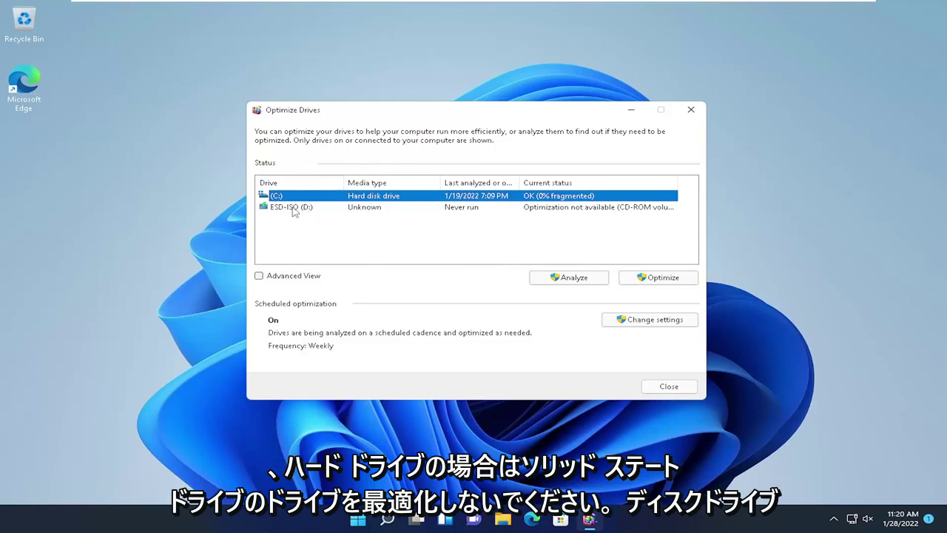
Examine the media type and optimization status of drives C: and D: and close Optimize Drives
click(385, 208)
click(403, 197)
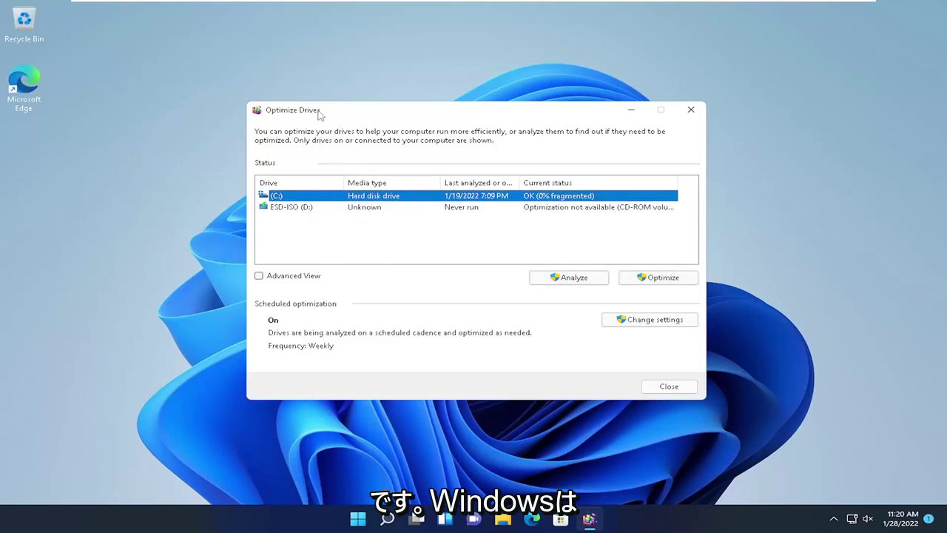
mouse_move(318, 117)
mouse_down()
mouse_move(334, 108)
mouse_move(323, 117)
mouse_up()
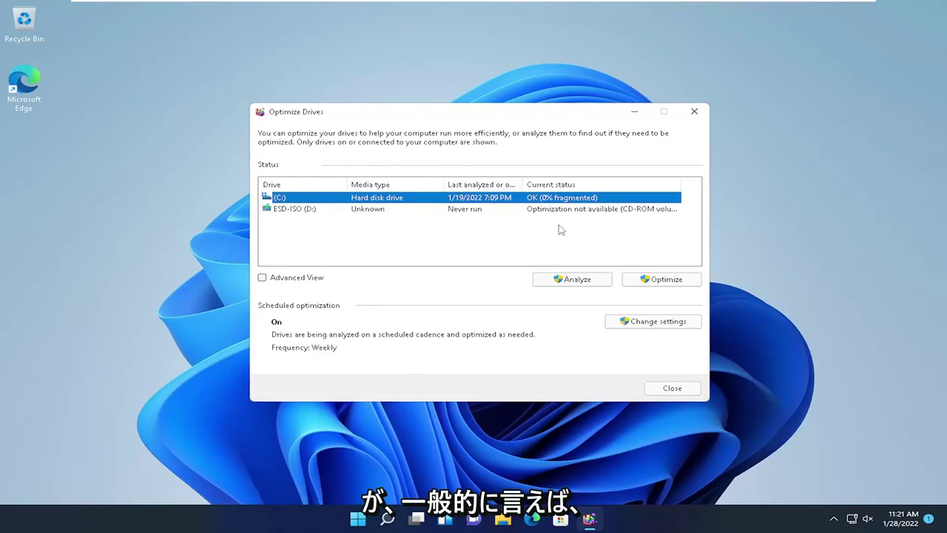
click(370, 210)
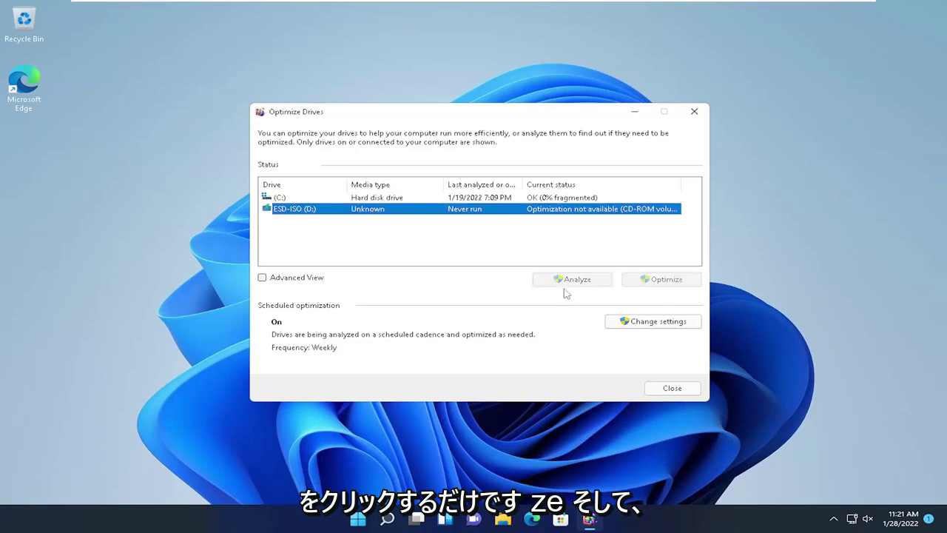
click(327, 197)
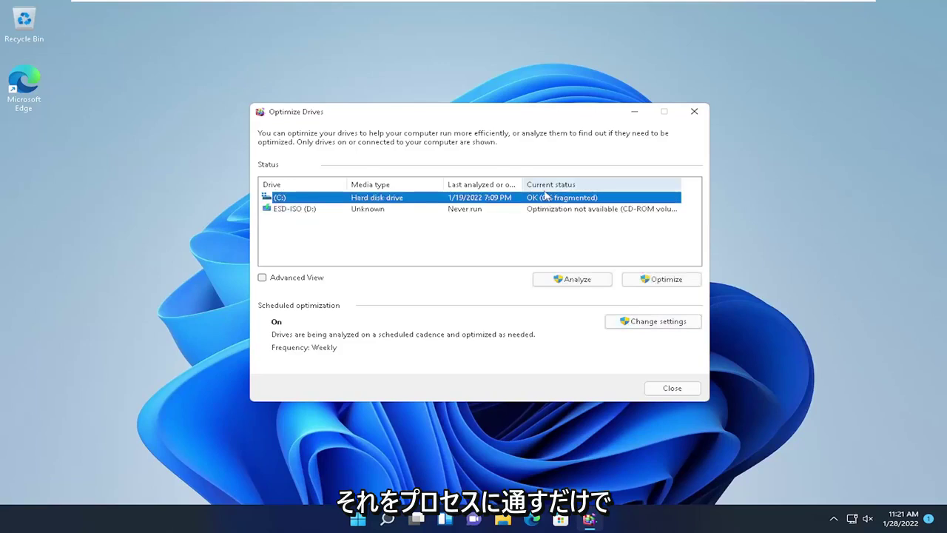
click(693, 111)
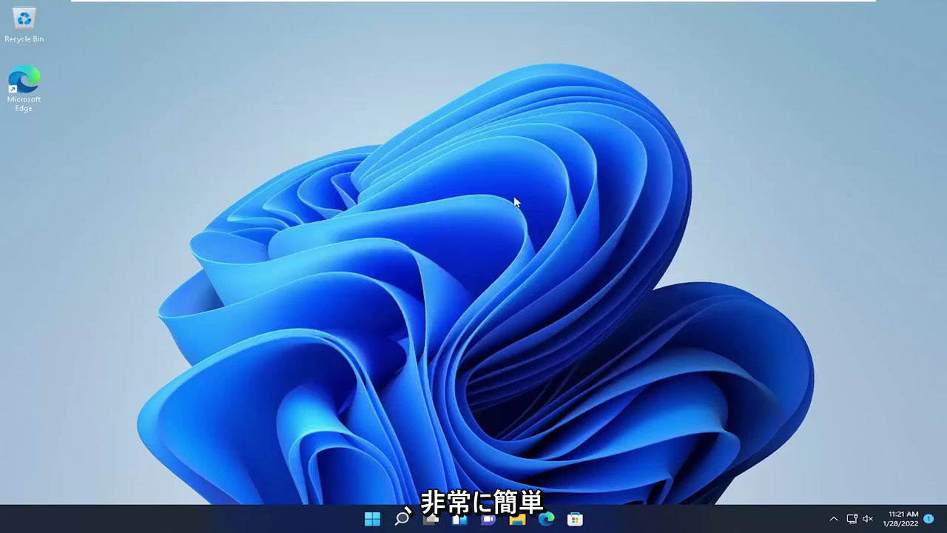